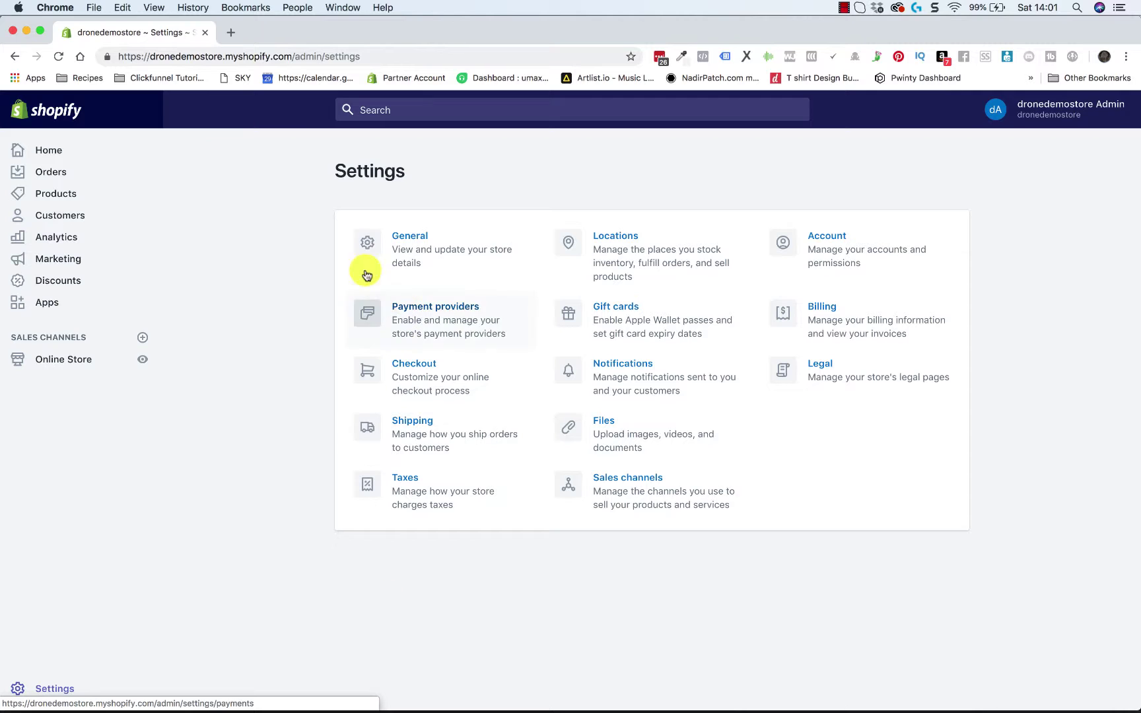
# Open the General settings and examine the store name alongside the store's web address.
pyautogui.click(404, 238)
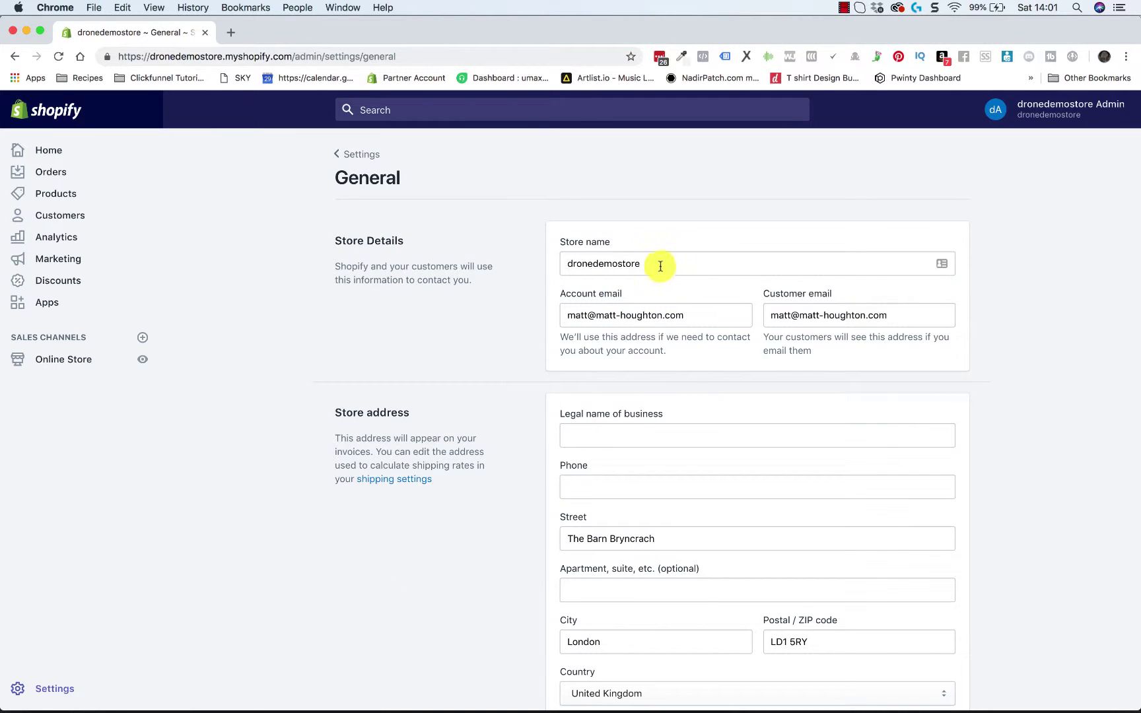
pyautogui.moveTo(657, 262); pyautogui.dragTo(565, 267)
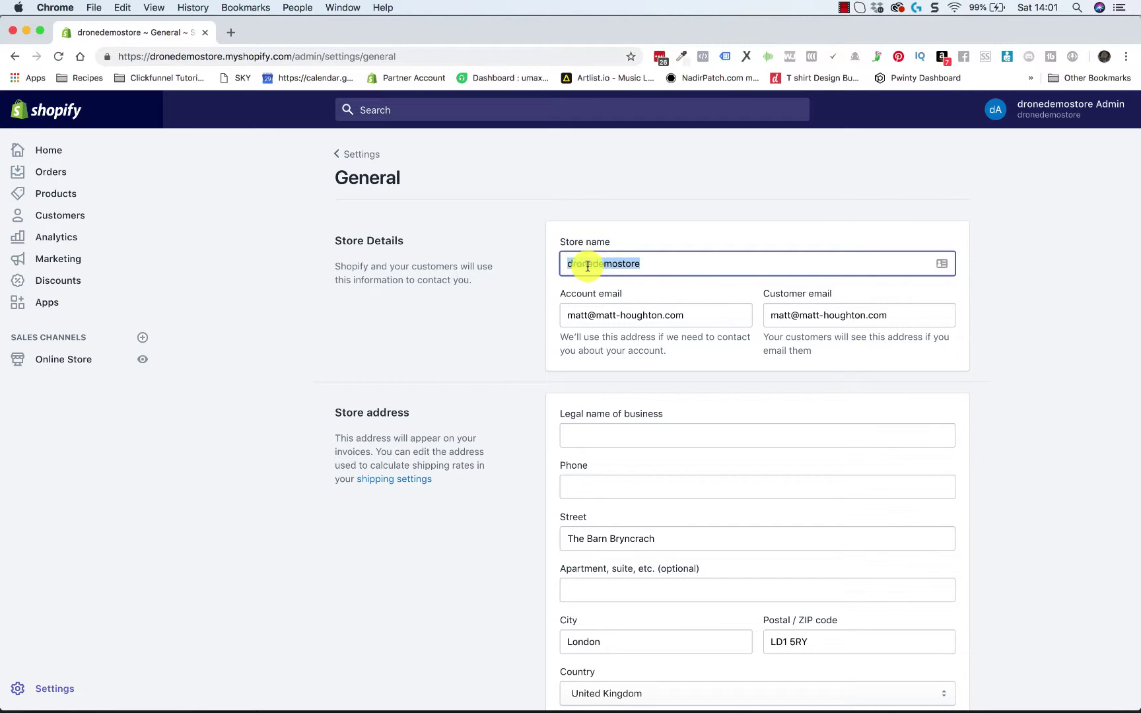
pyautogui.click(584, 263)
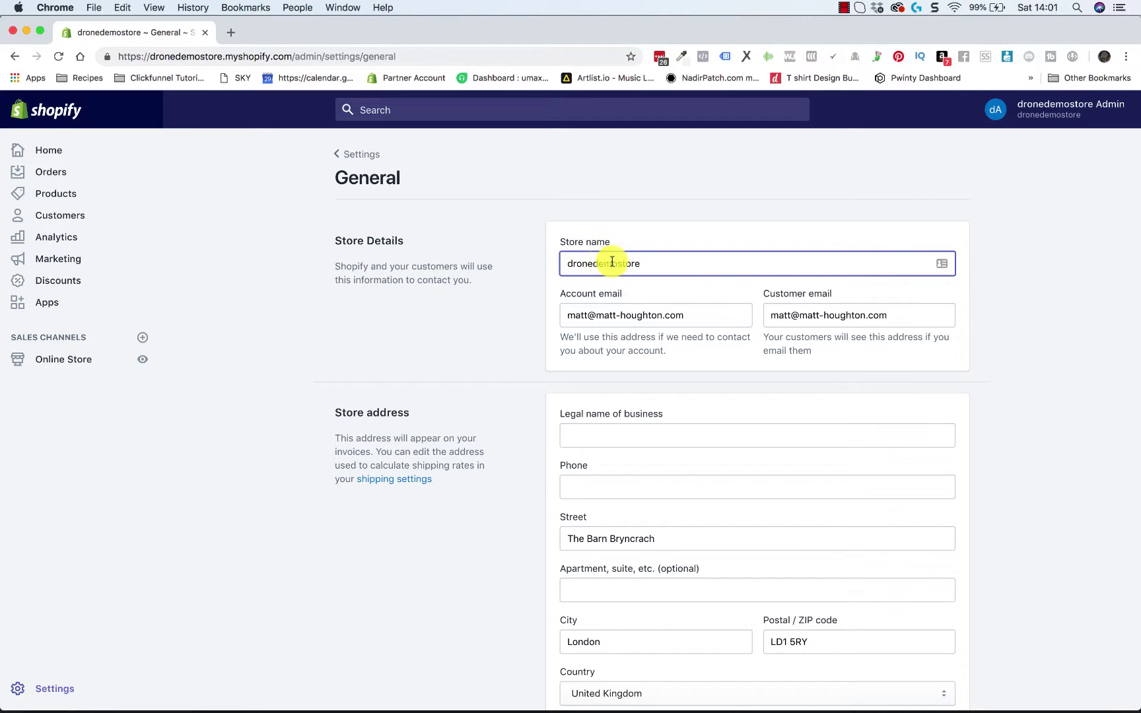
pyautogui.moveTo(655, 263); pyautogui.dragTo(537, 265)
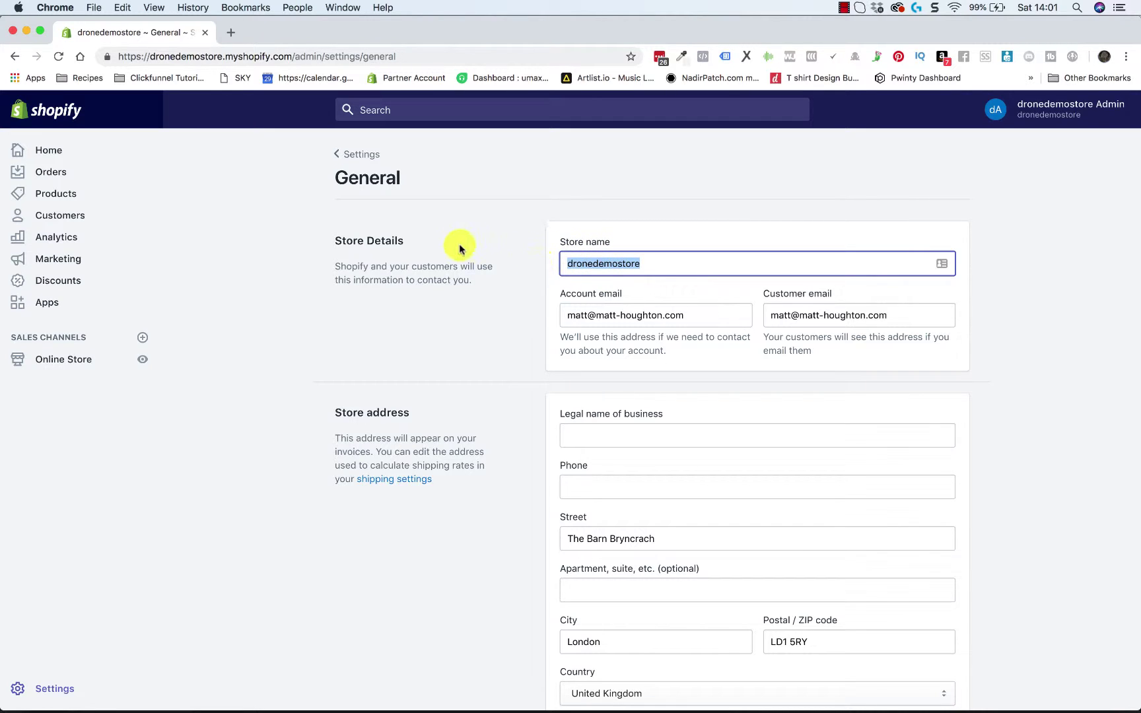
pyautogui.click(152, 58)
pyautogui.moveTo(151, 58); pyautogui.dragTo(223, 53)
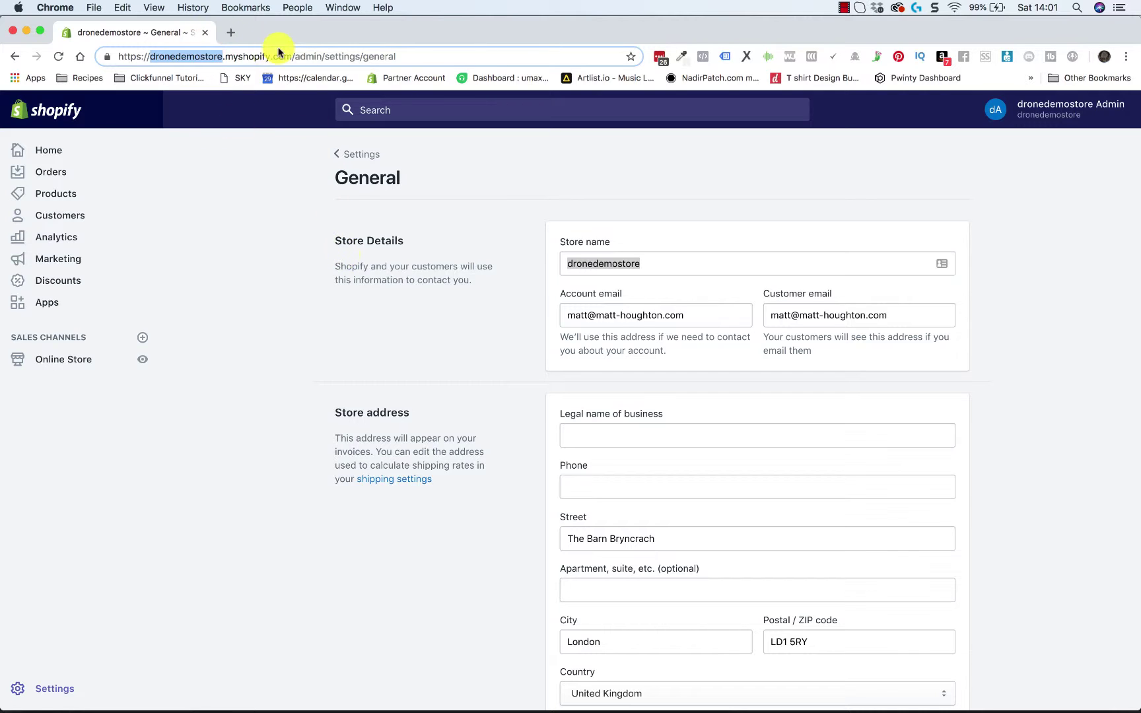
pyautogui.click(265, 242)
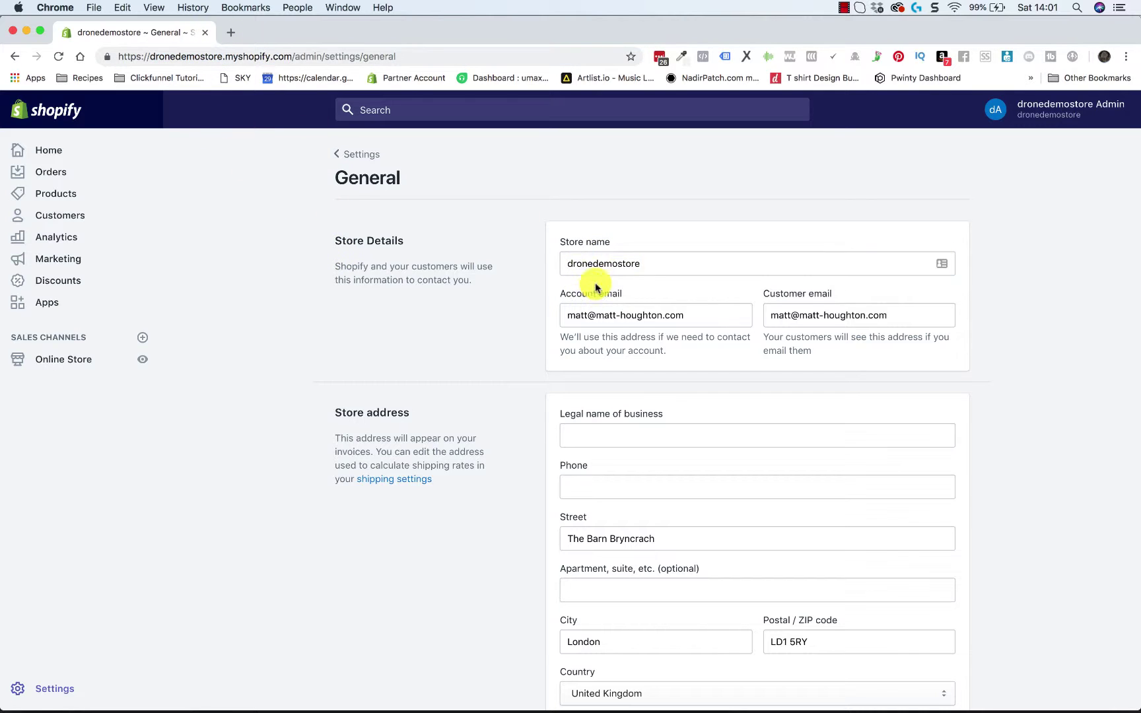
pyautogui.moveTo(647, 260); pyautogui.dragTo(539, 264)
pyautogui.click(538, 264)
# Review the account email, customer email and phone fields in the store details and store address sections.
pyautogui.scroll(-2, 660, 307)
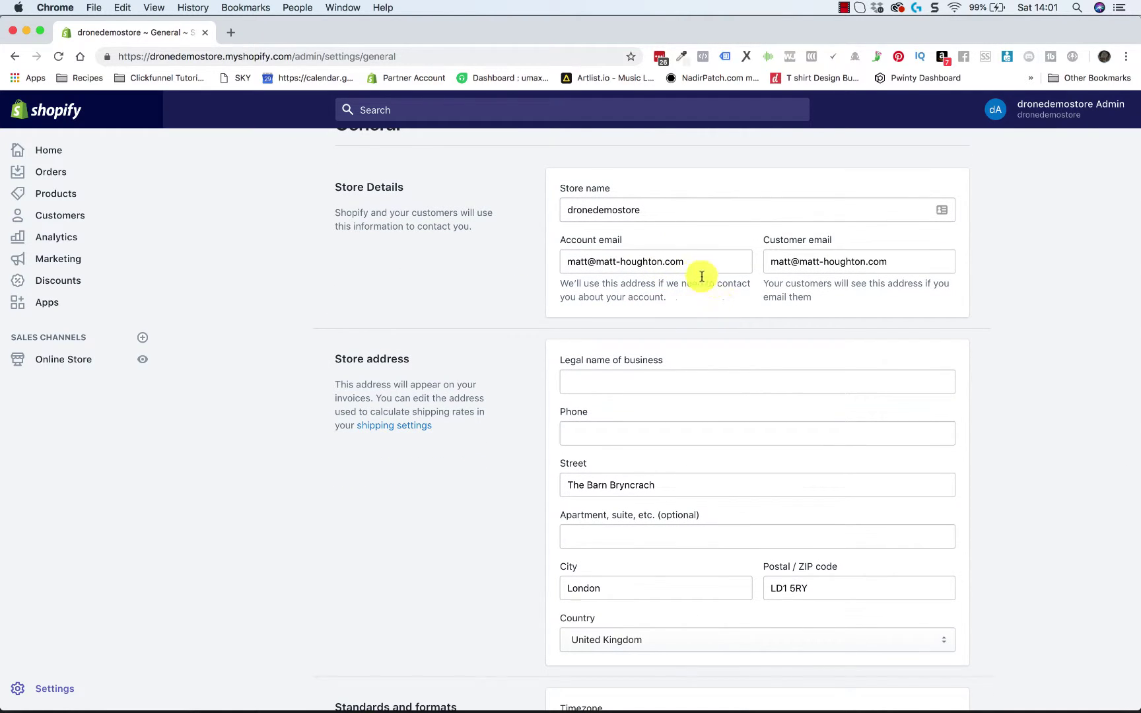
pyautogui.moveTo(688, 261)
pyautogui.mouseDown()
pyautogui.moveTo(565, 263)
pyautogui.moveTo(693, 260)
pyautogui.mouseUp()
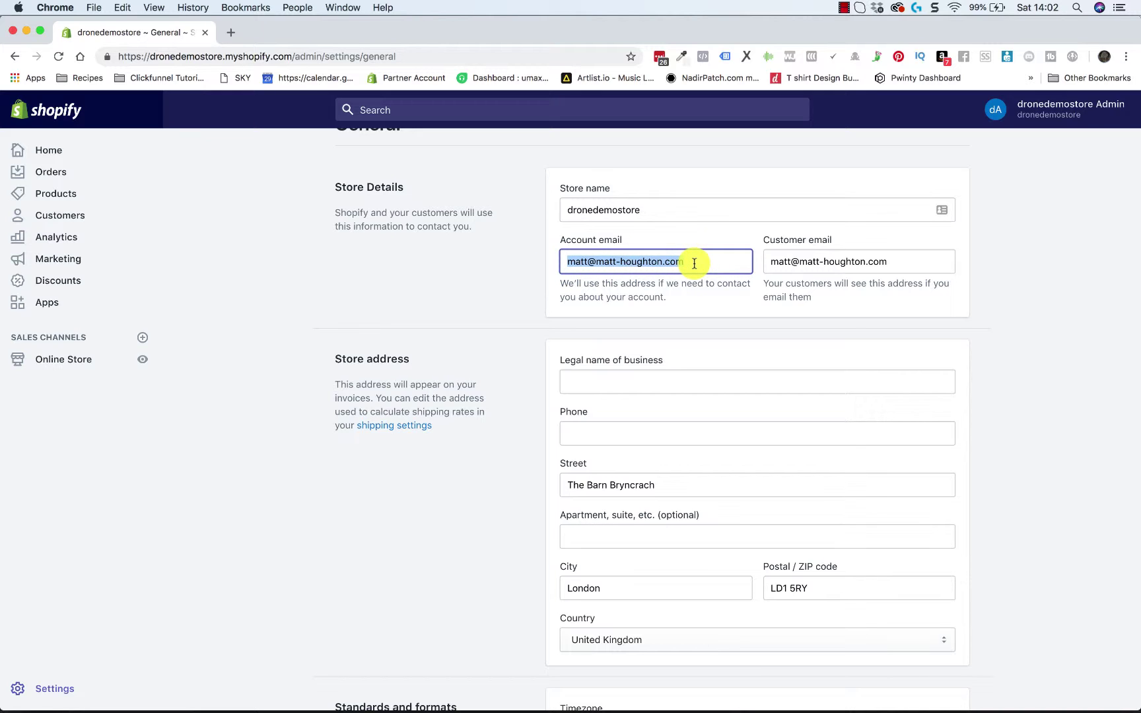
pyautogui.moveTo(768, 261); pyautogui.dragTo(908, 261)
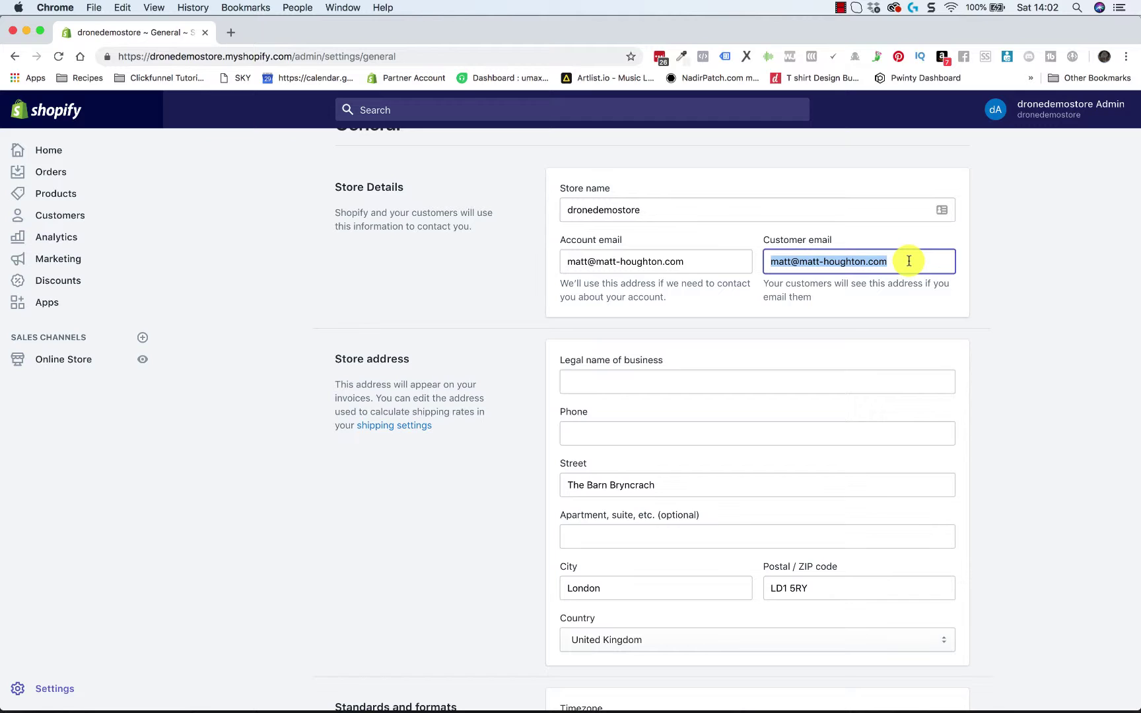
pyautogui.click(716, 274)
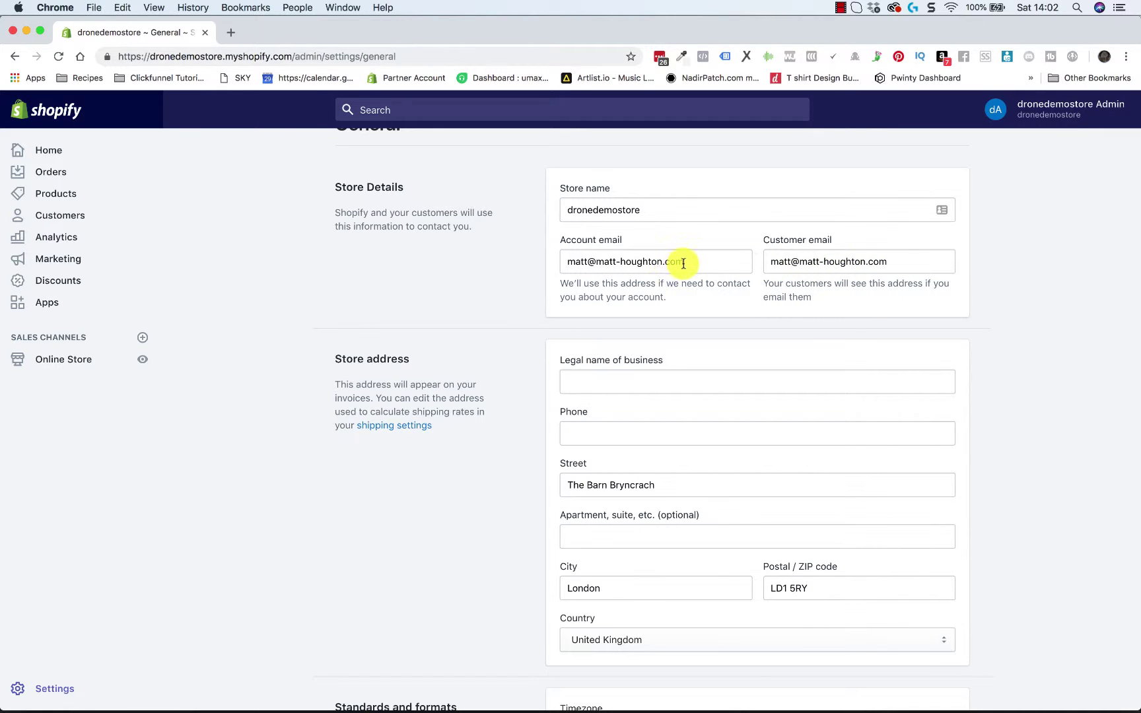
pyautogui.moveTo(683, 263); pyautogui.dragTo(541, 262)
pyautogui.click(609, 295)
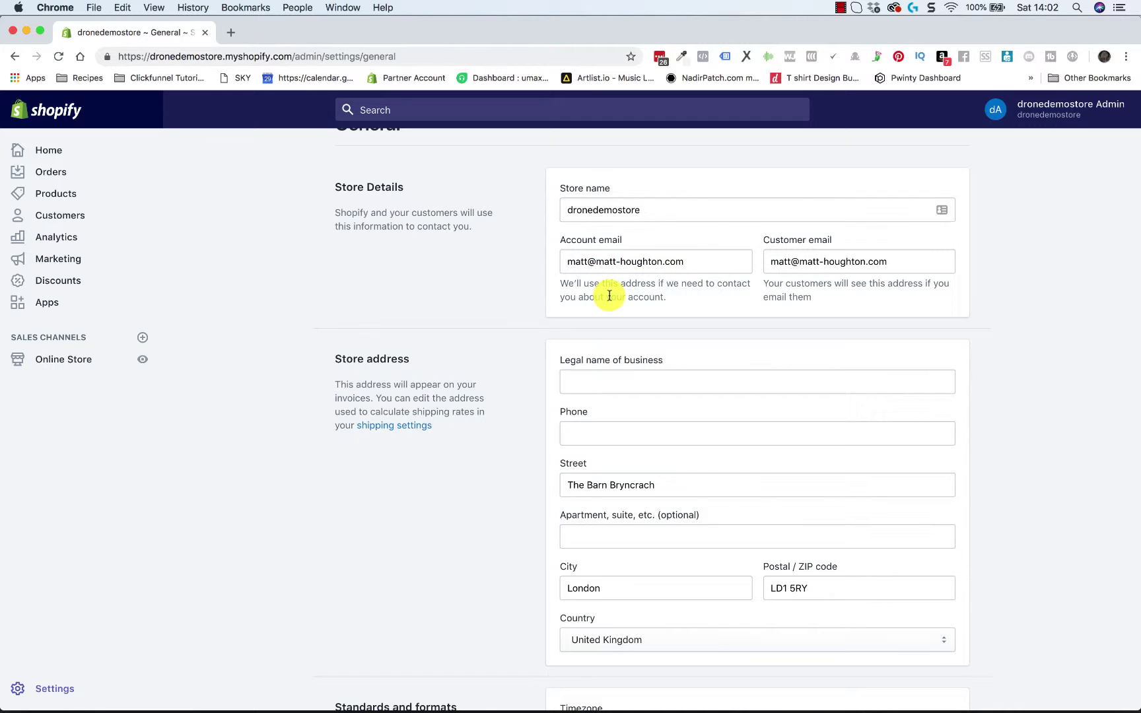
pyautogui.scroll(-3, 609, 297)
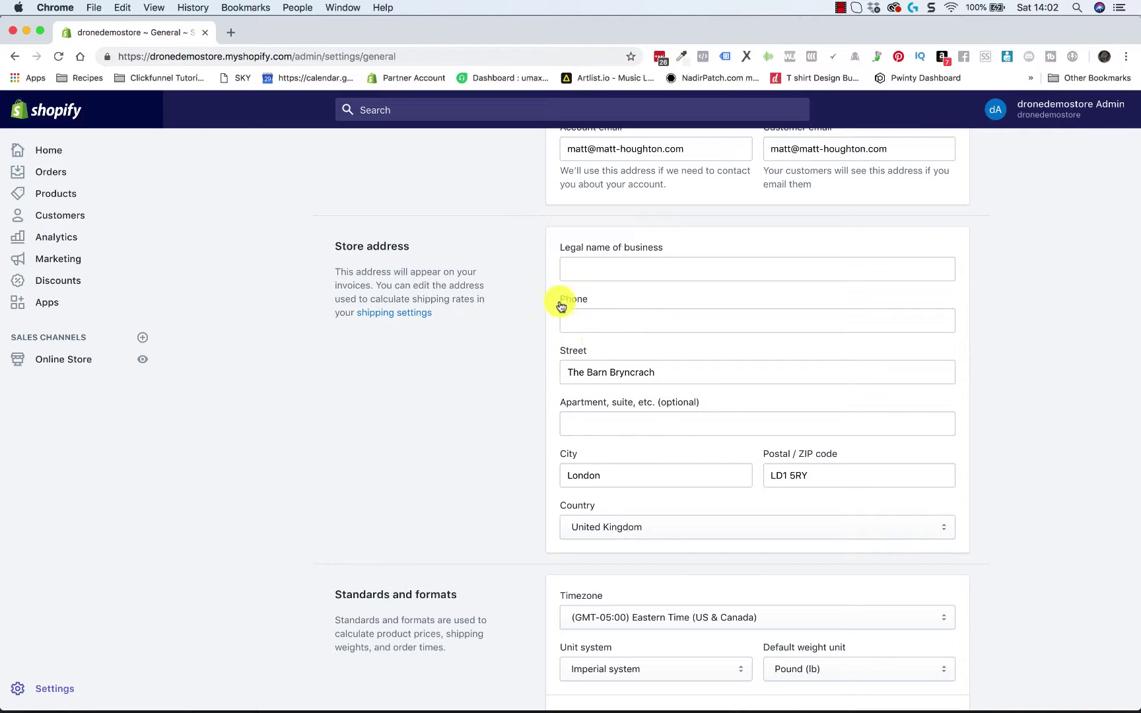
pyautogui.moveTo(561, 302); pyautogui.dragTo(589, 302)
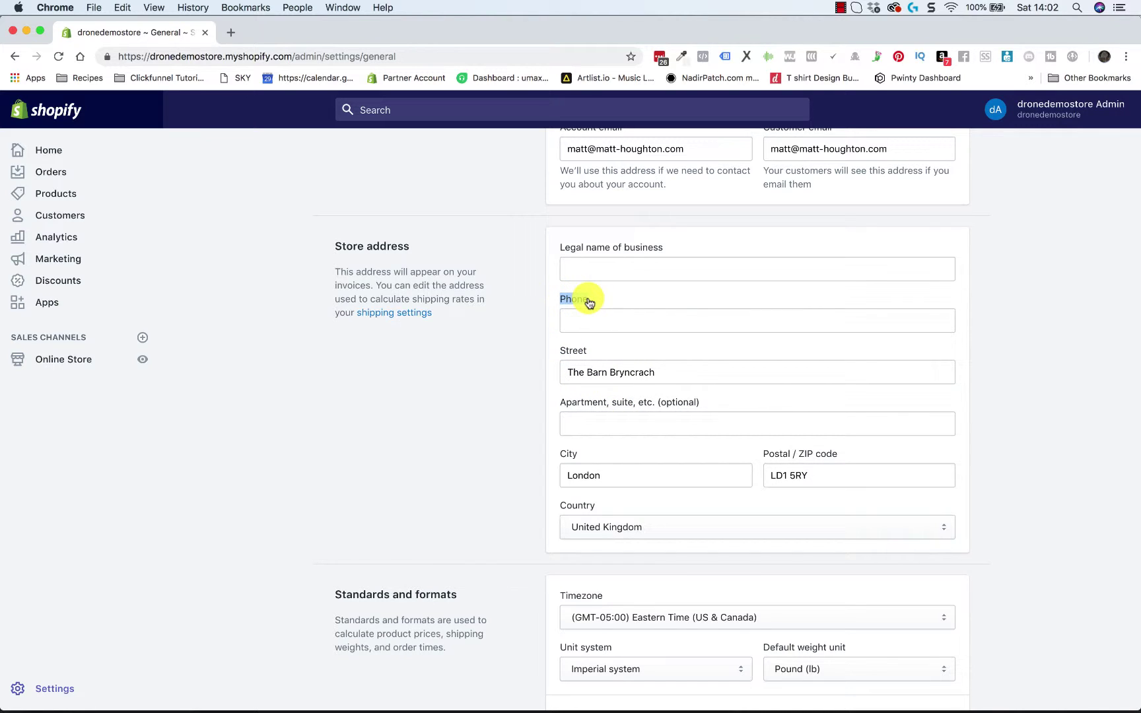
pyautogui.doubleClick(572, 298)
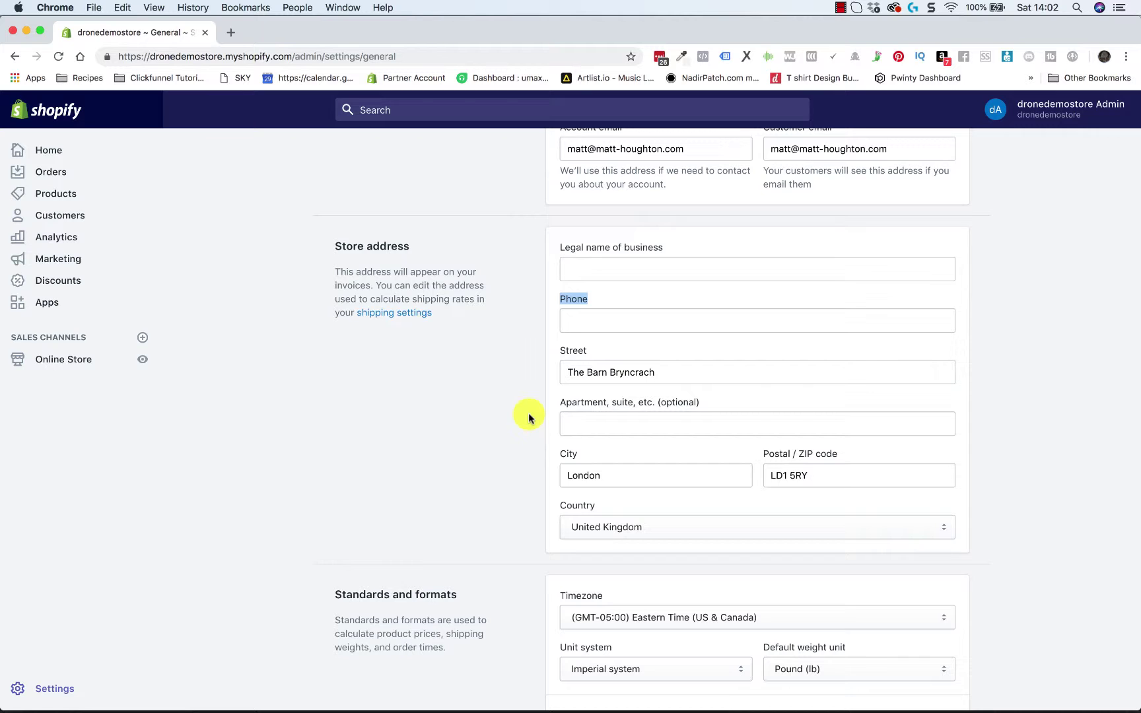
# Set the store's timezone to (GMT+00:00) Edinburgh, London in the standards and formats section.
pyautogui.scroll(-1, 529, 414)
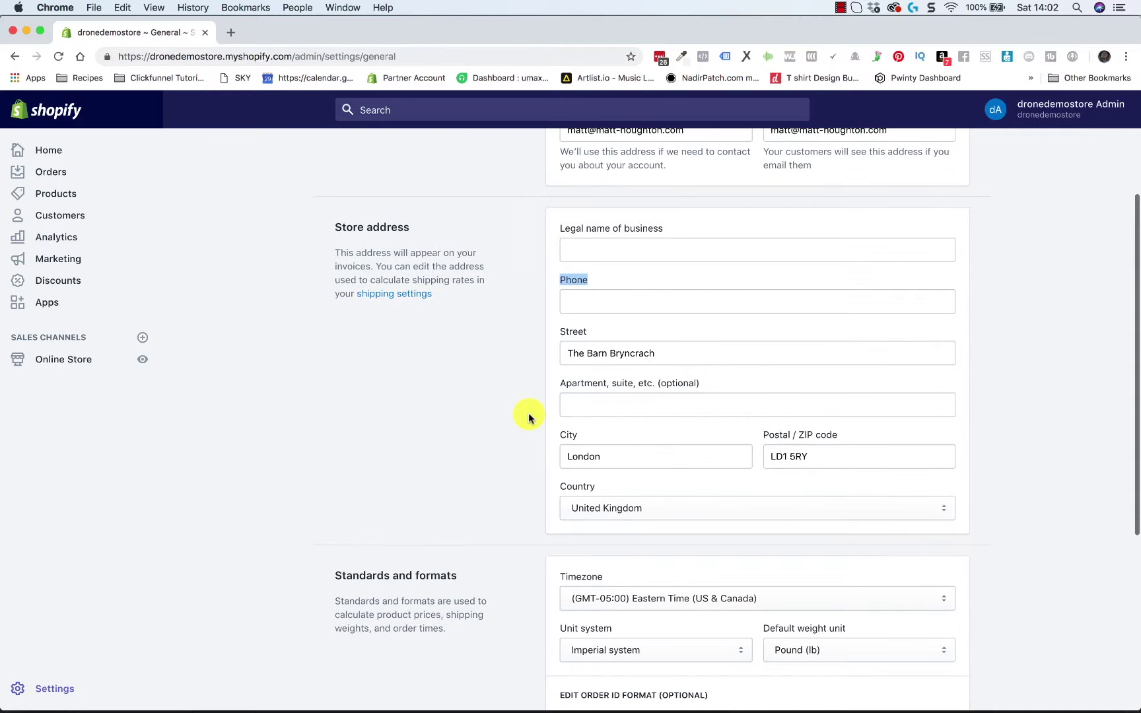
pyautogui.scroll(-2, 510, 388)
pyautogui.scroll(-6, 509, 389)
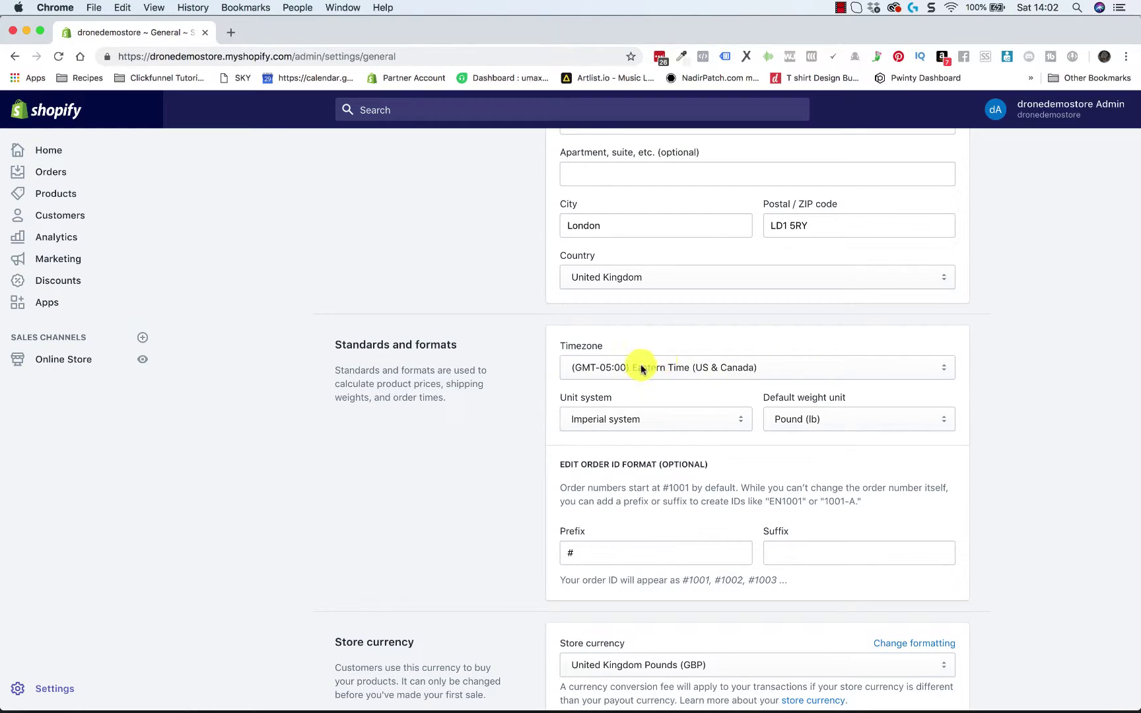
pyautogui.click(711, 367)
pyautogui.scroll(-15, 680, 507)
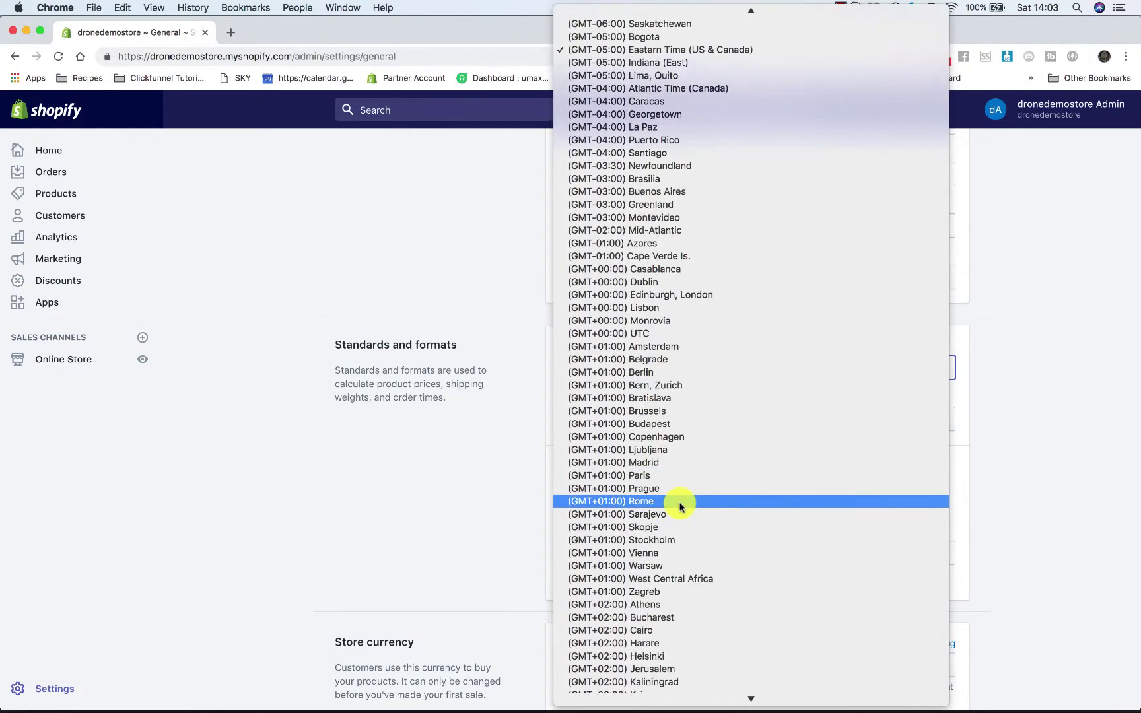
pyautogui.scroll(-2, 680, 507)
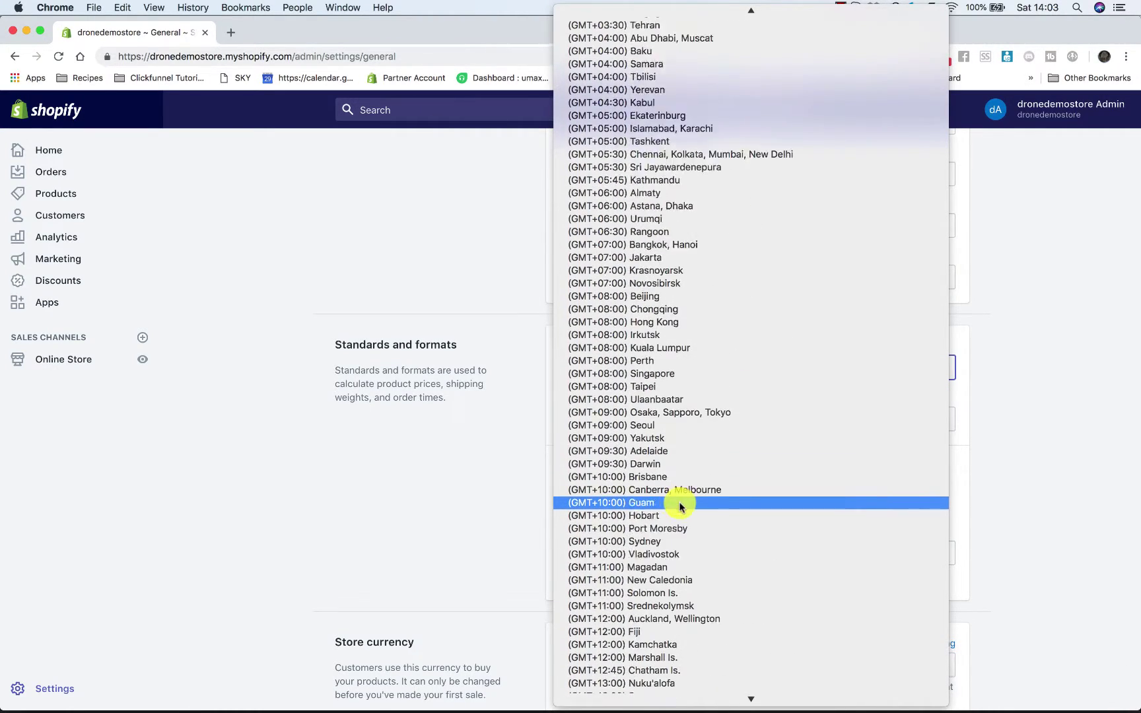
pyautogui.scroll(15, 680, 507)
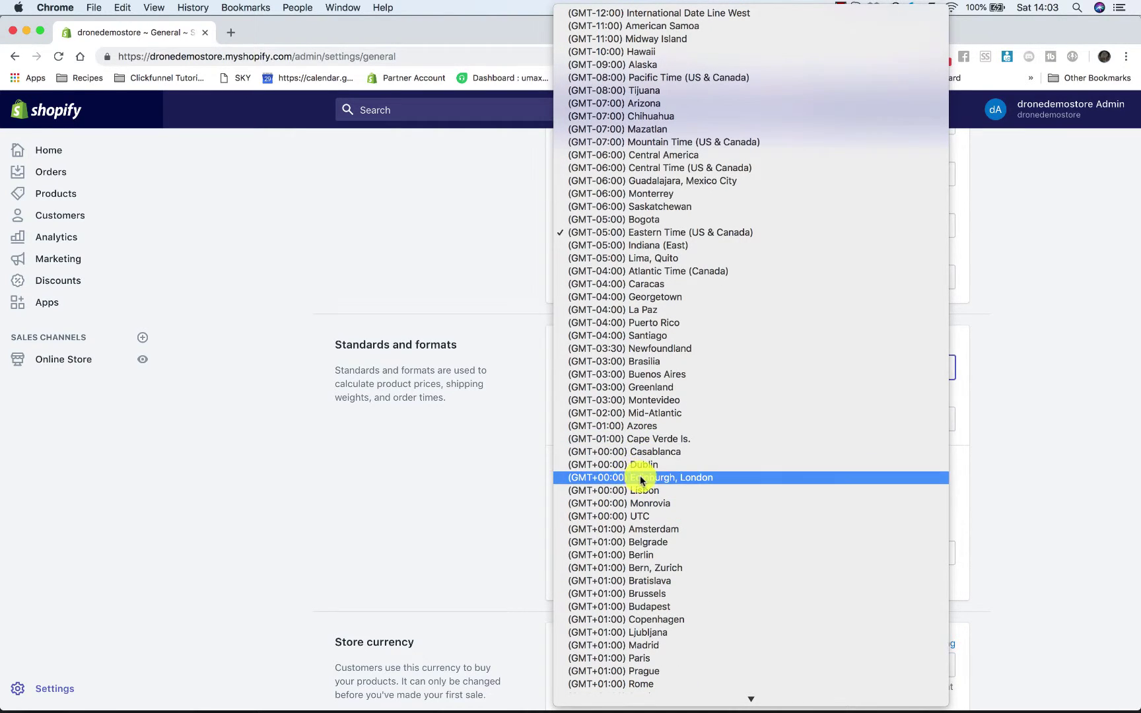
pyautogui.press('Escape')
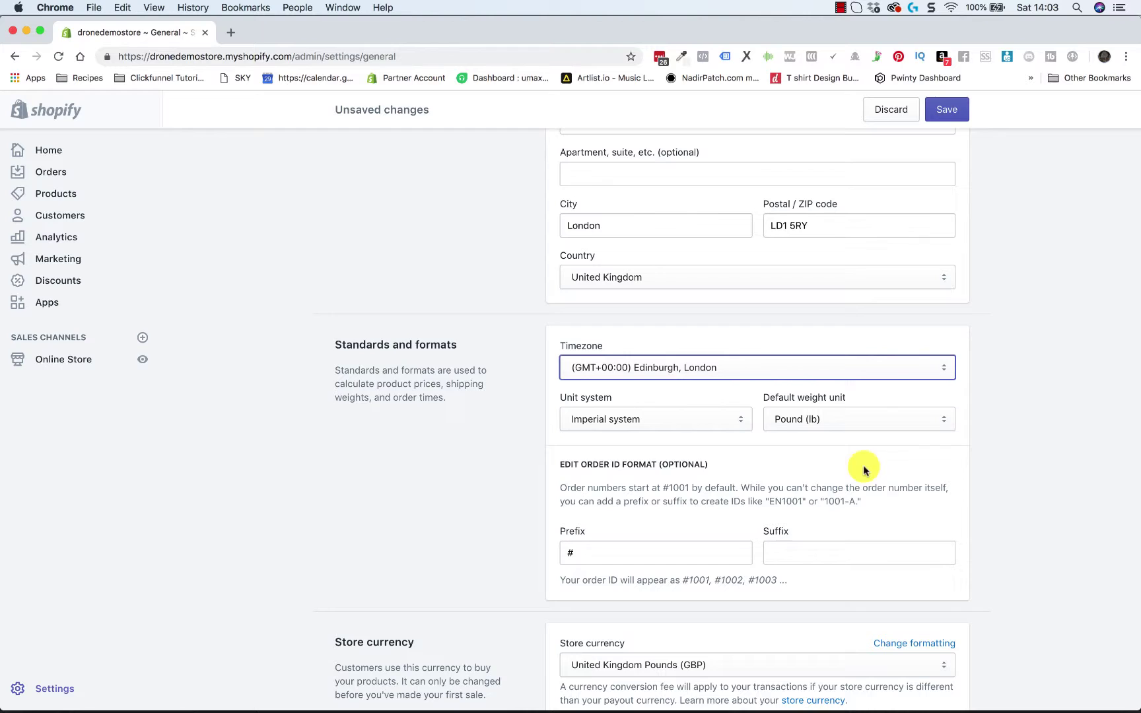
# Set the store's unit system to Metric system.
pyautogui.click(735, 419)
pyautogui.press('Escape')
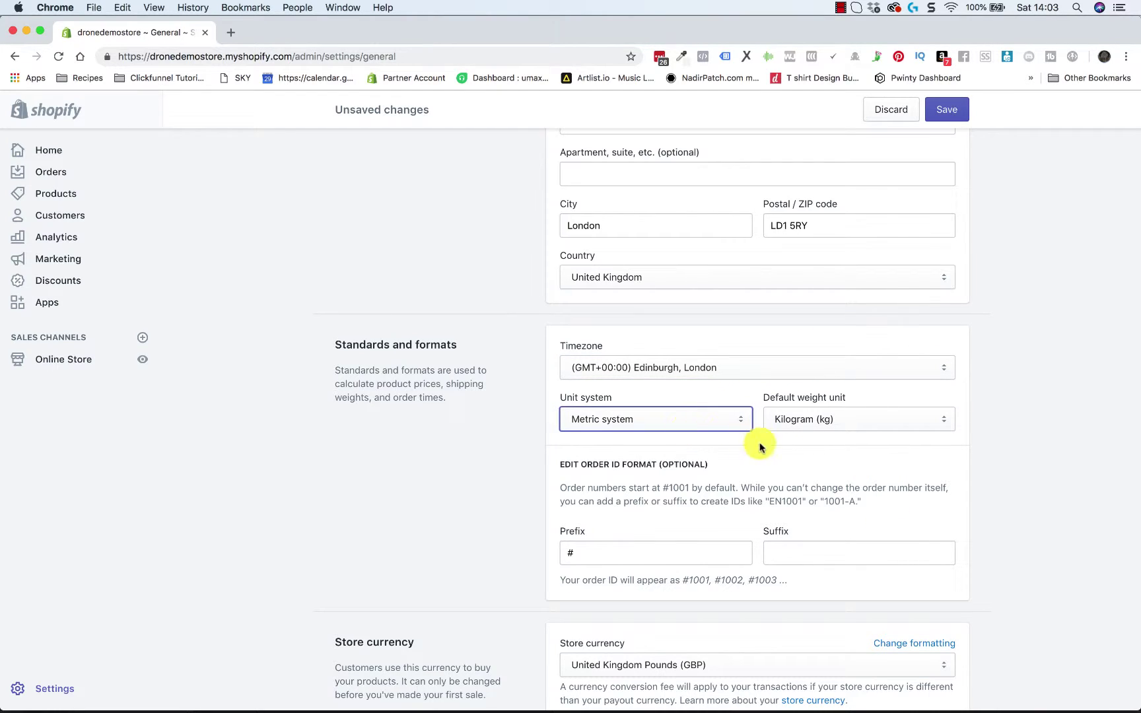
pyautogui.click(765, 450)
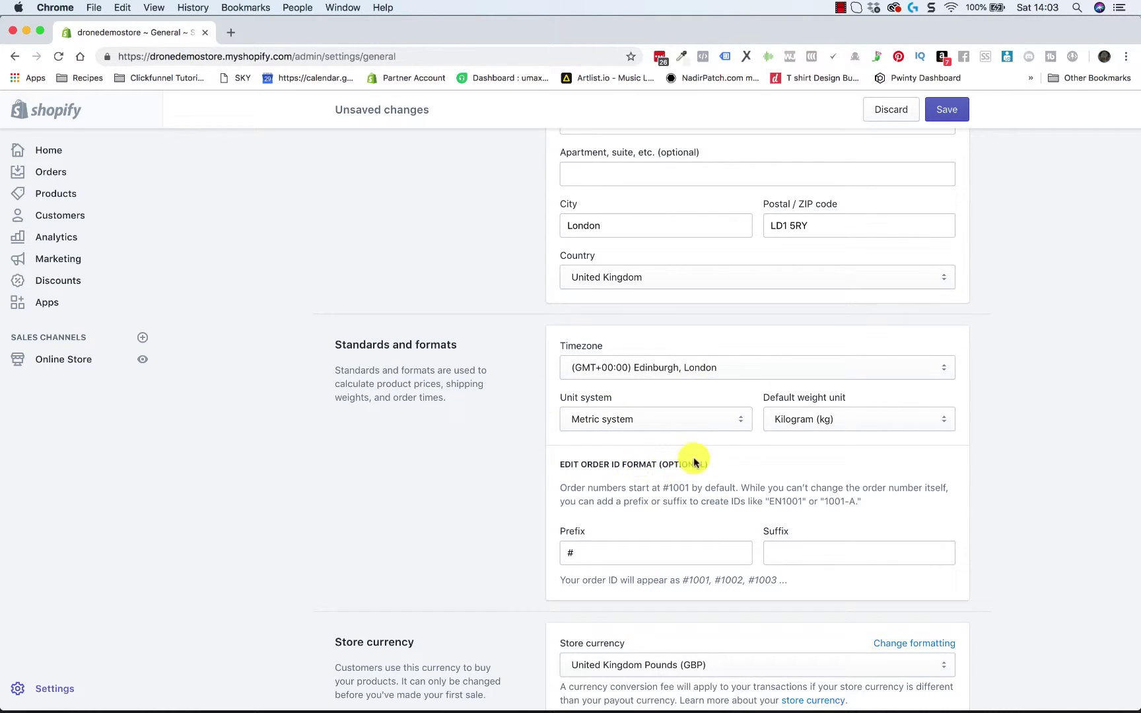
# Examine the optional order ID format section and the example of how order IDs appear.
pyautogui.scroll(-2, 715, 462)
pyautogui.scroll(-2, 716, 462)
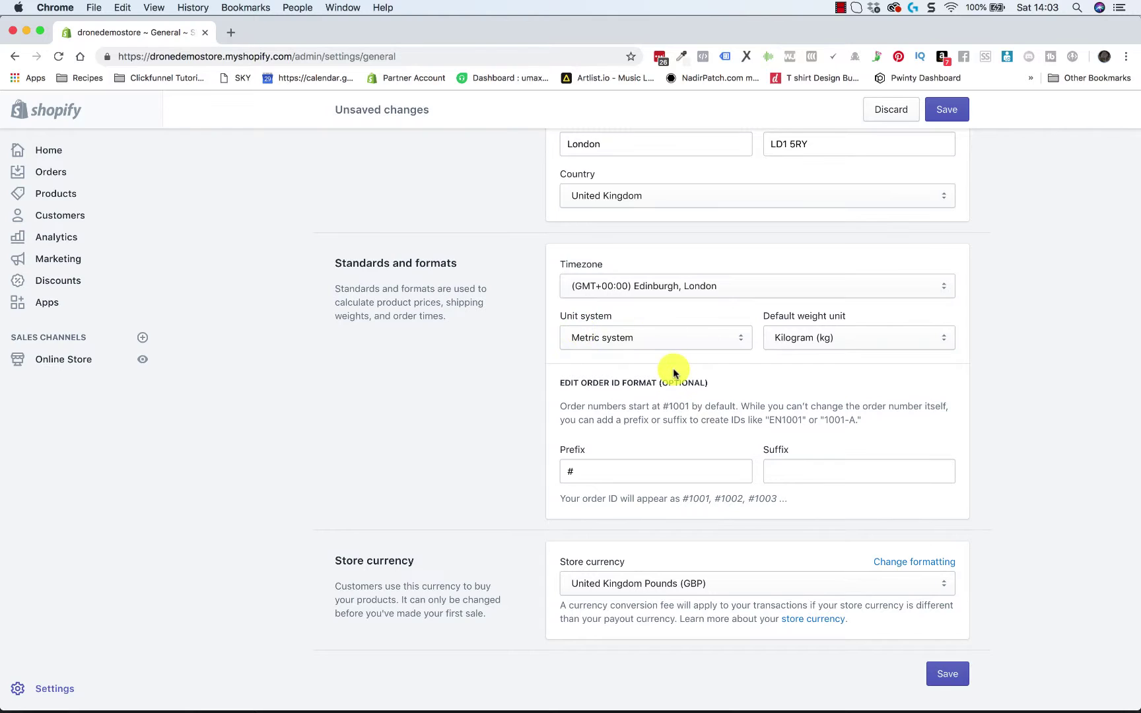
pyautogui.moveTo(543, 382); pyautogui.dragTo(710, 385)
pyautogui.click(653, 408)
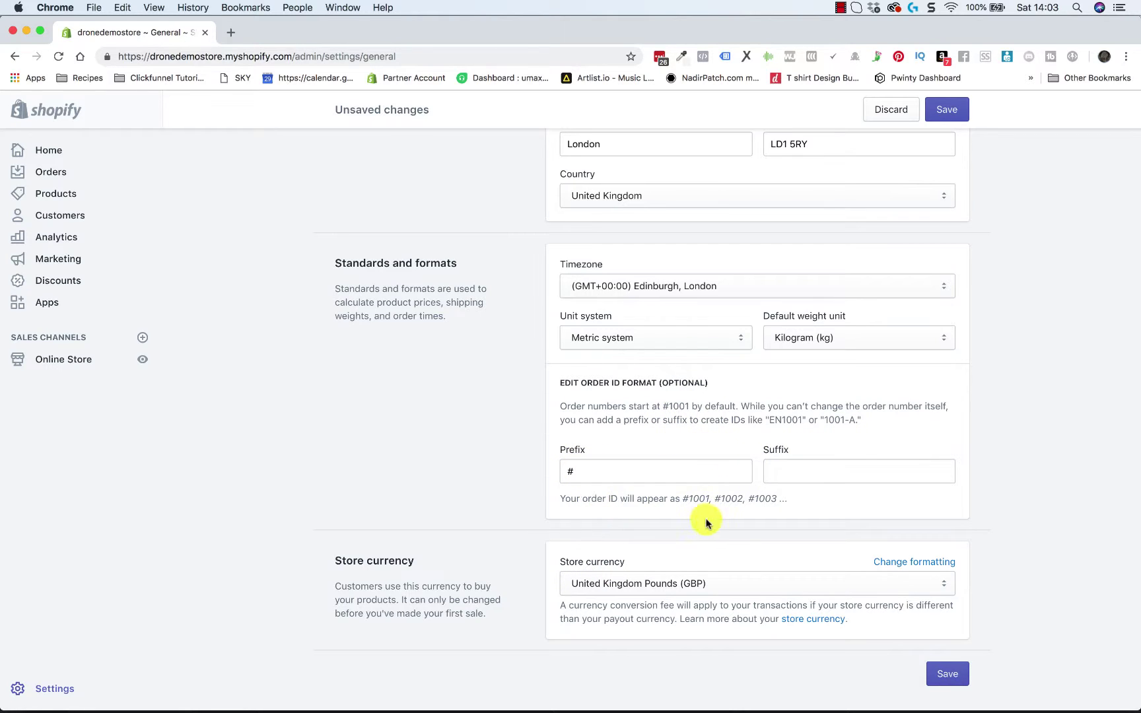
pyautogui.moveTo(683, 497); pyautogui.dragTo(709, 496)
pyautogui.click(718, 497)
pyautogui.scroll(-1, 684, 523)
# Fill in the store's contact and address details from the first saved phone suggestion, and save the general settings.
pyautogui.scroll(6, 644, 469)
pyautogui.click(584, 399)
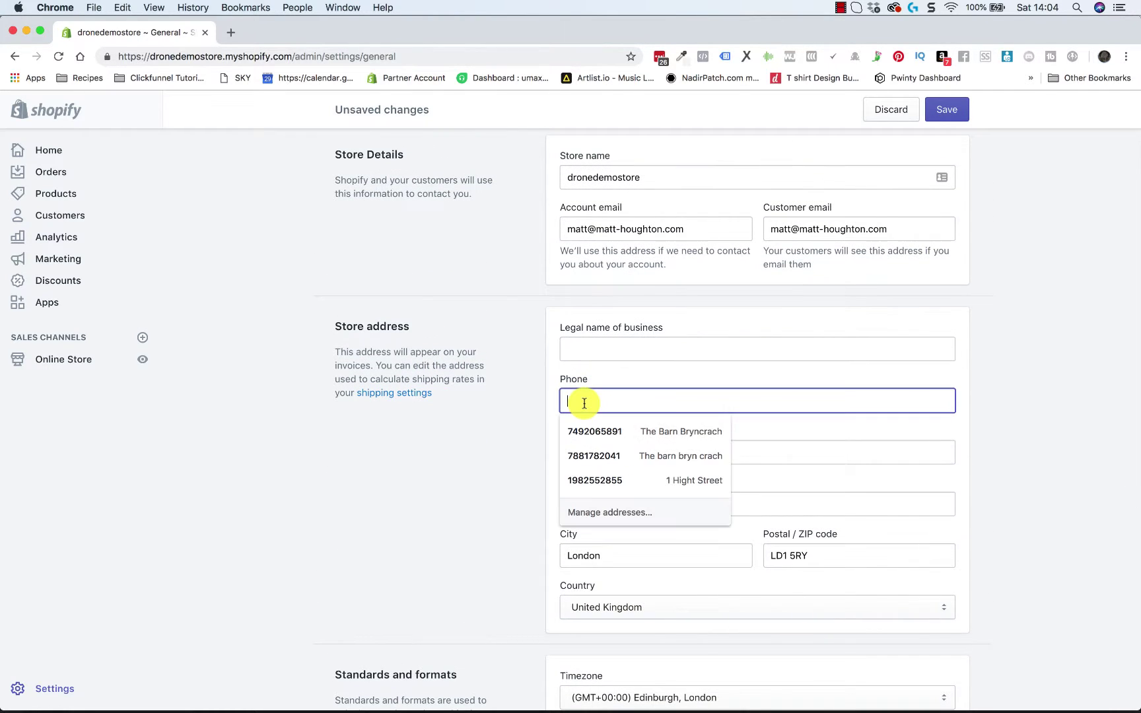
pyautogui.click(581, 429)
pyautogui.click(570, 401)
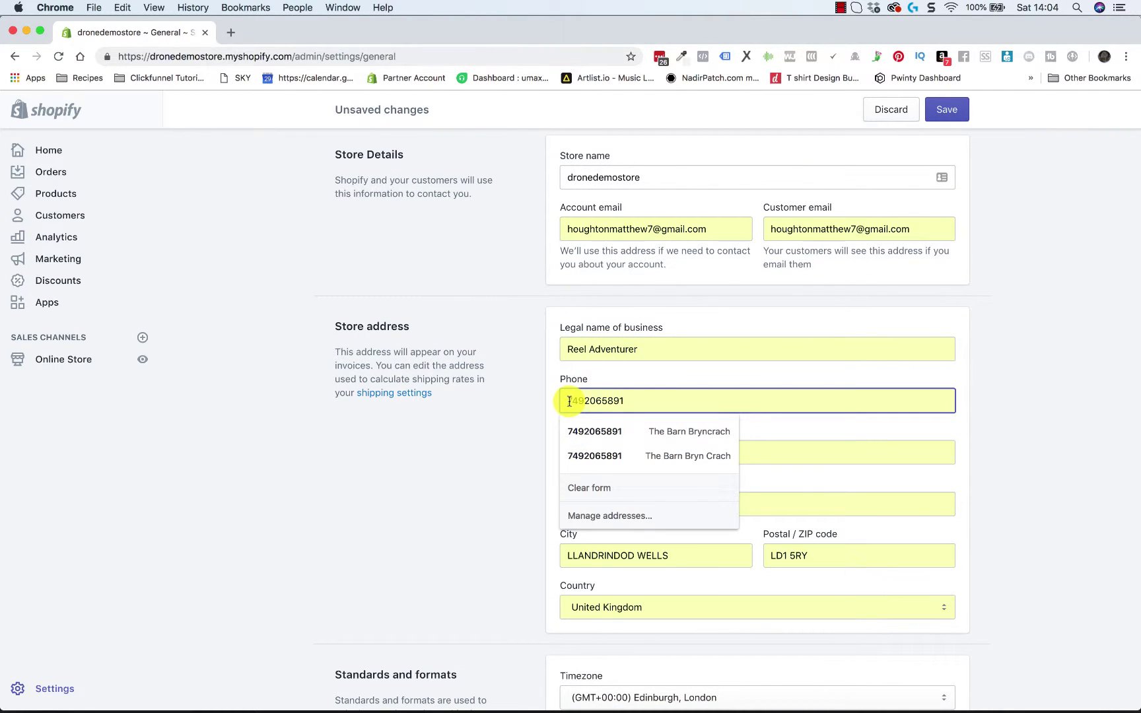
pyautogui.press('Escape')
pyautogui.click(491, 462)
pyautogui.scroll(-4, 634, 571)
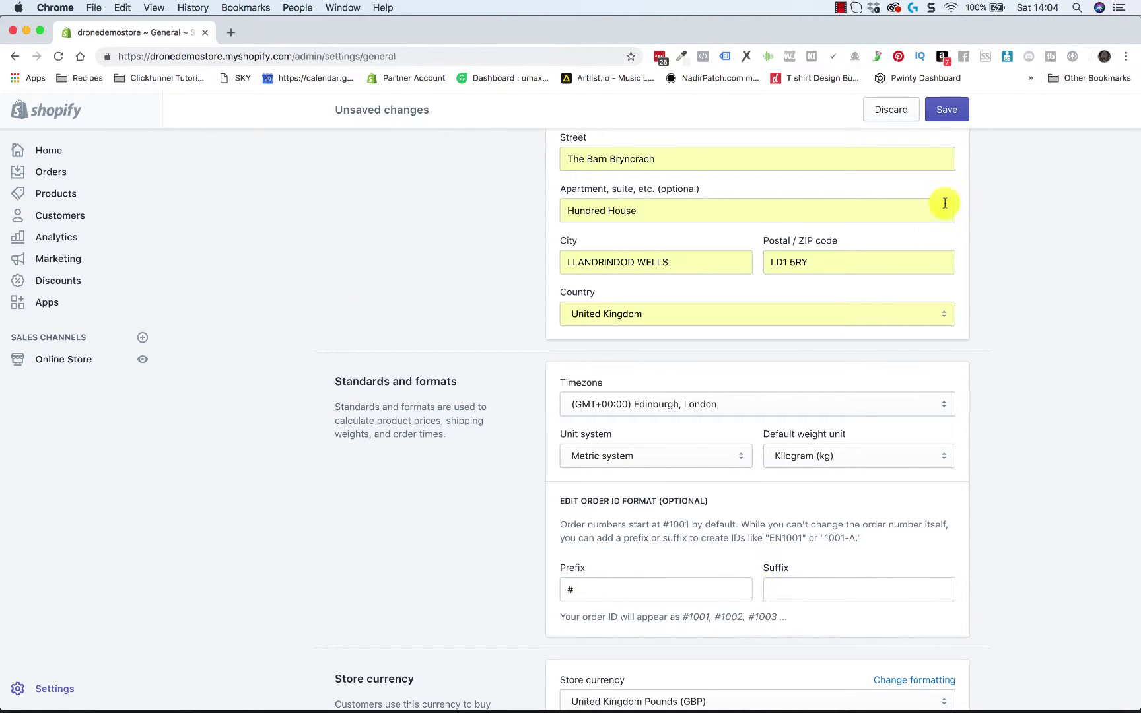
pyautogui.click(945, 111)
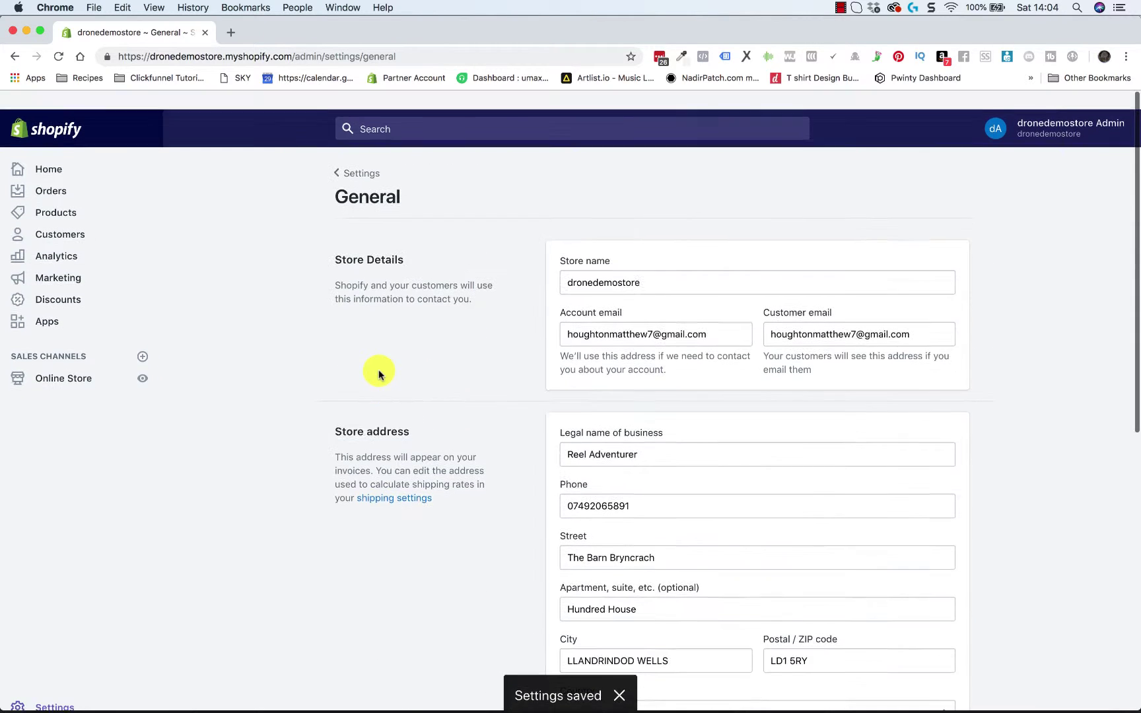
# Go to the Payment providers settings and add Shopify Payments as the credit card provider.
pyautogui.click(350, 154)
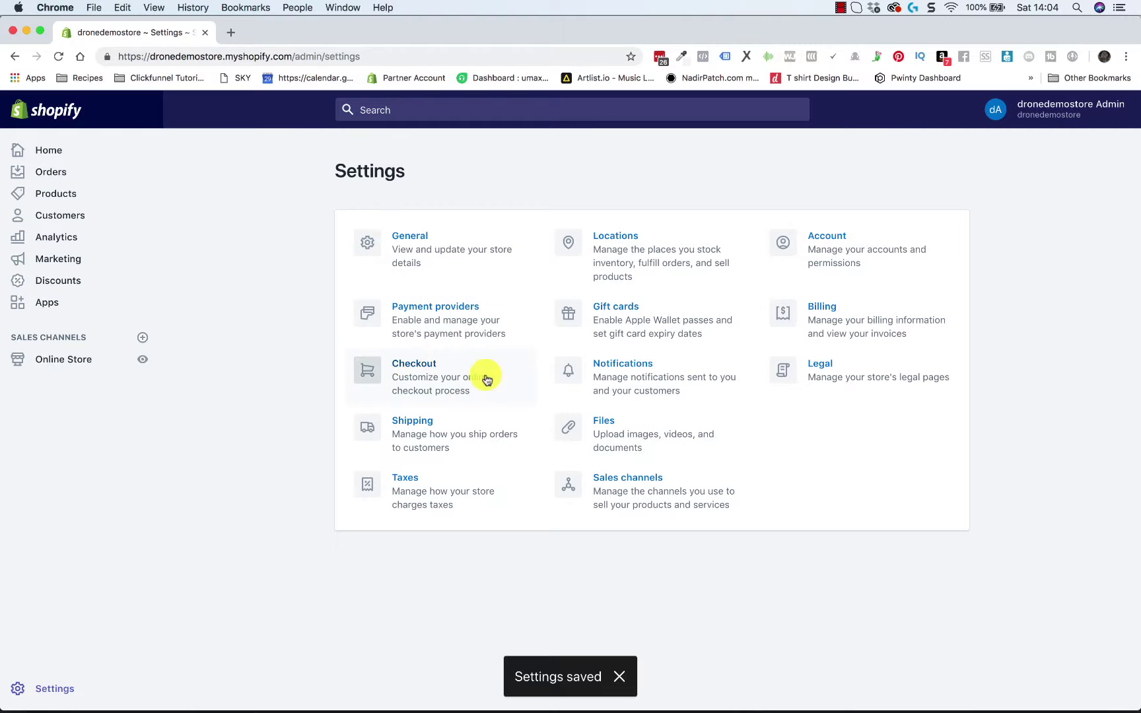
pyautogui.click(424, 306)
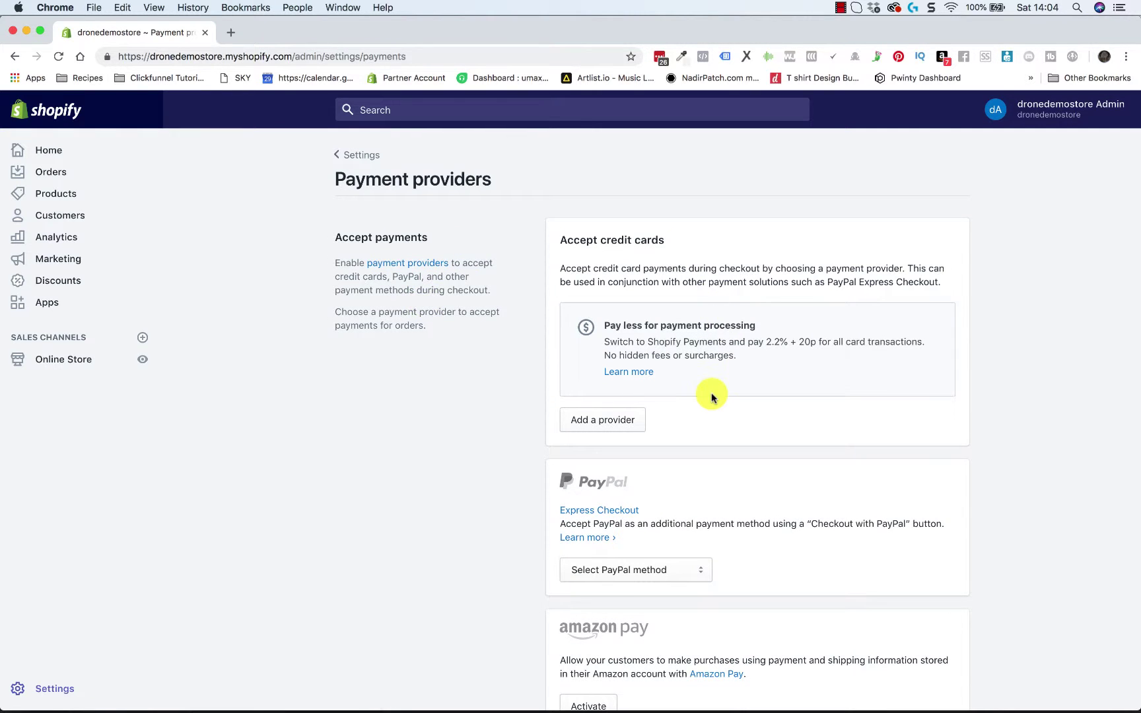
pyautogui.scroll(-2, 712, 392)
pyautogui.click(590, 354)
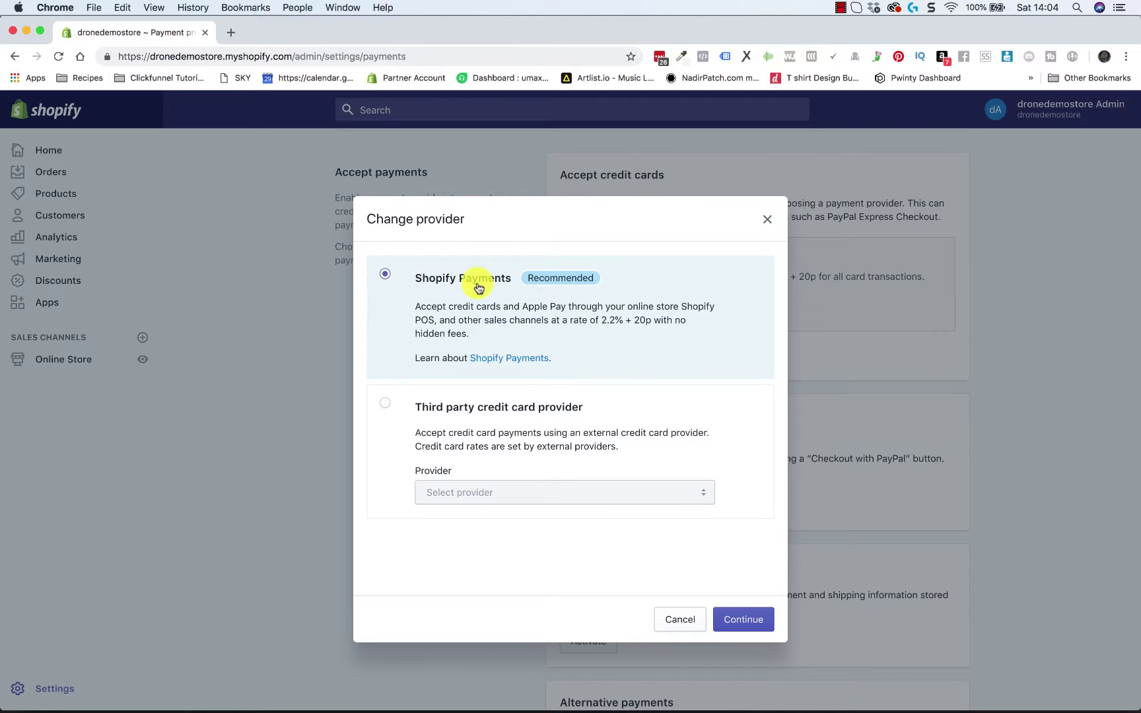
pyautogui.click(731, 616)
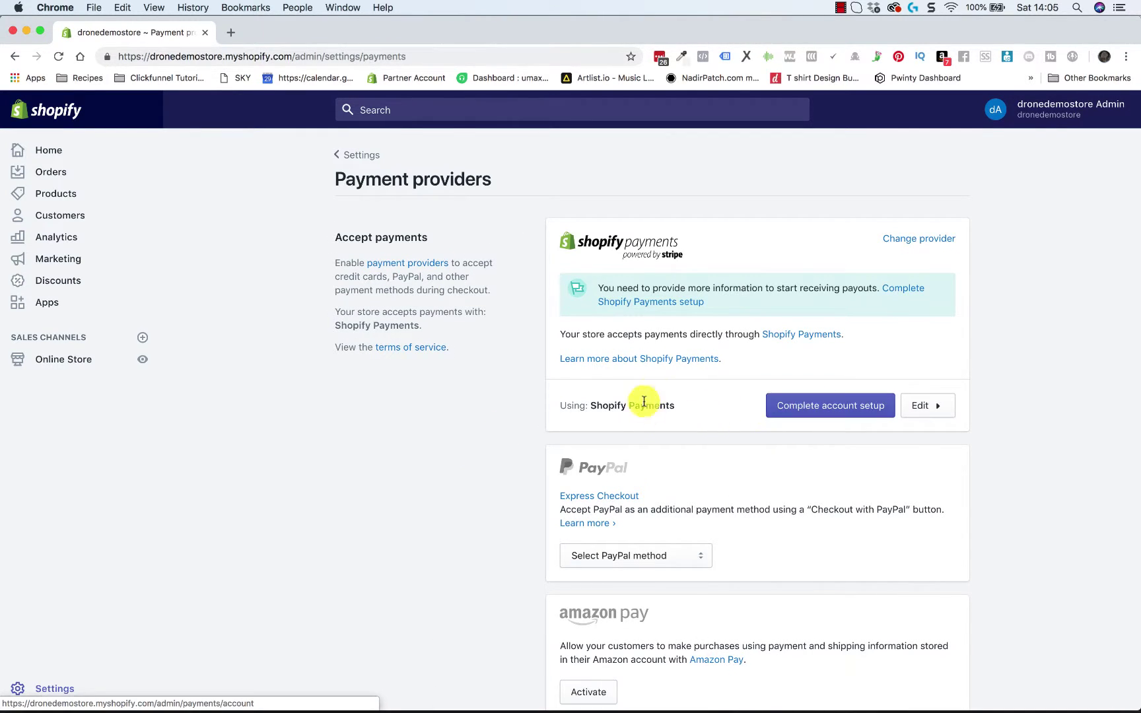
# Check which PayPal methods are available for the store, without choosing one.
pyautogui.scroll(-1, 740, 440)
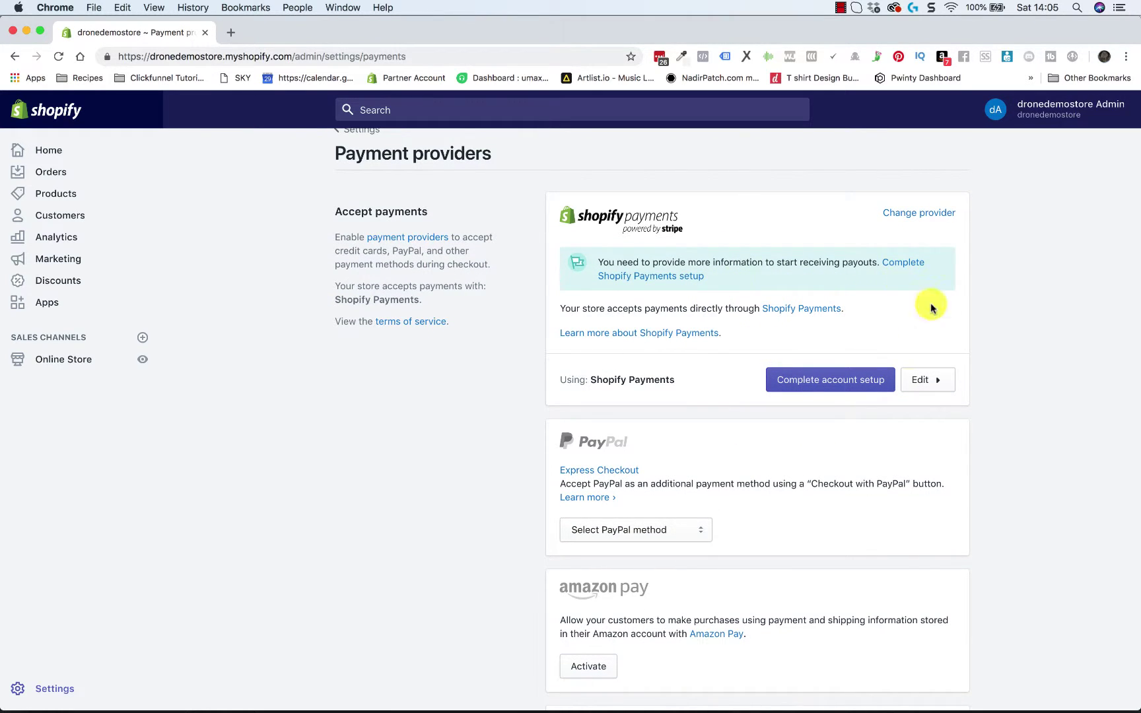
pyautogui.scroll(-5, 772, 369)
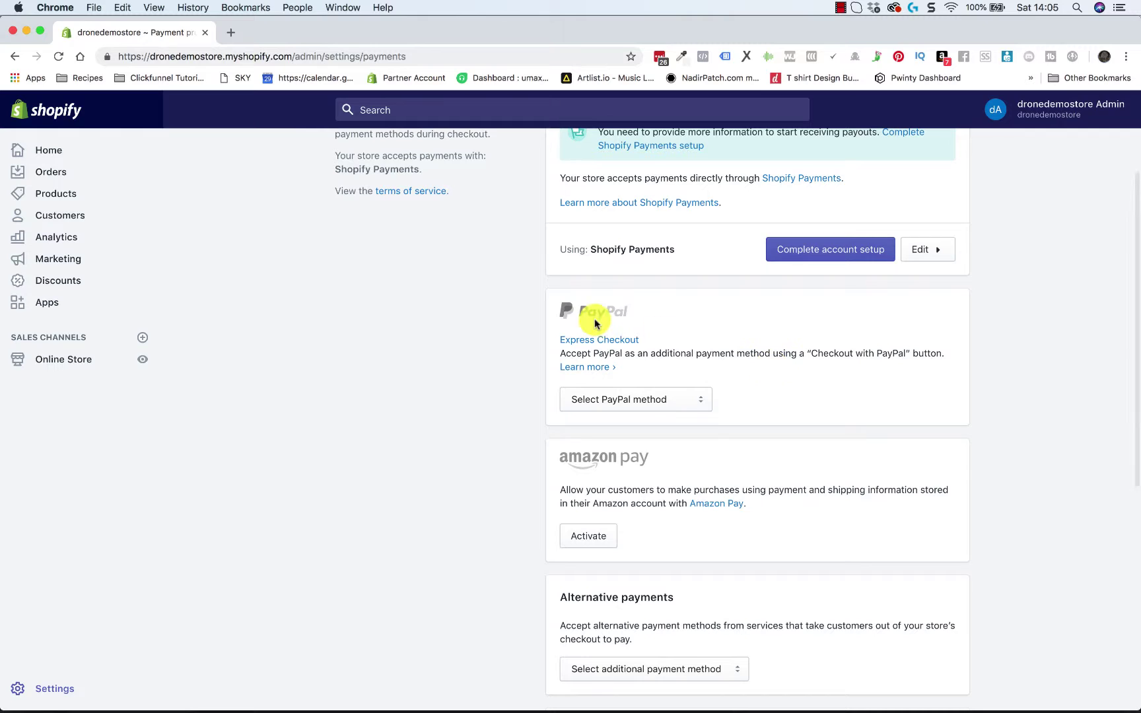
pyautogui.click(650, 399)
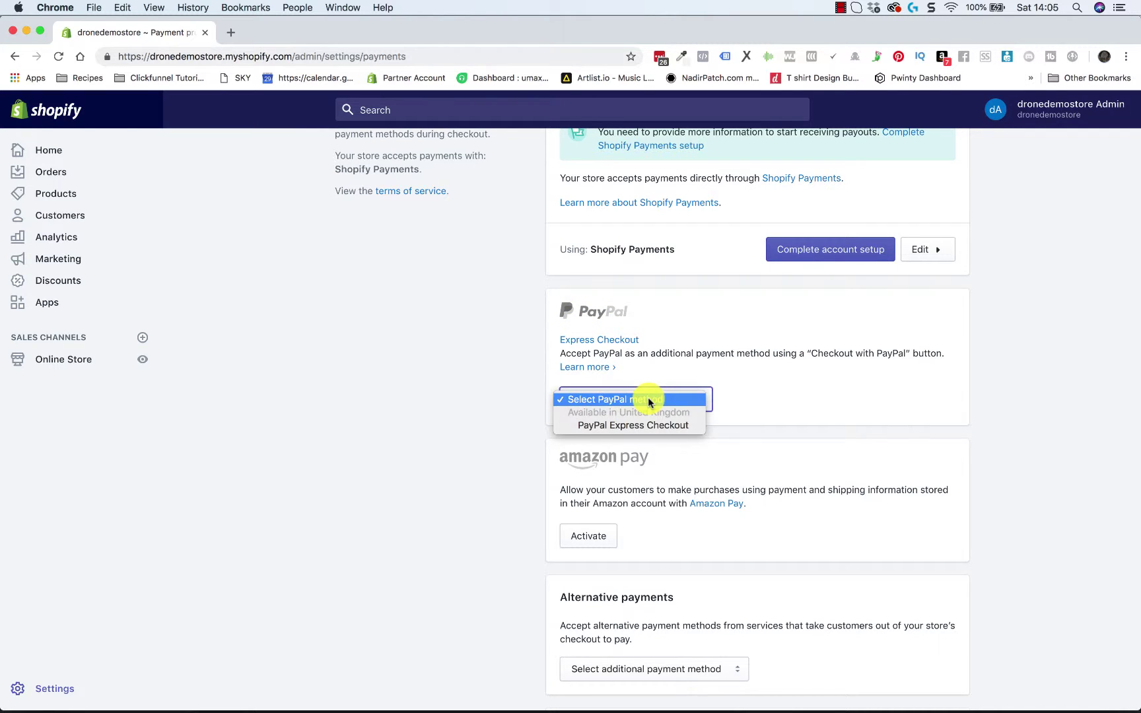
pyautogui.click(831, 384)
pyautogui.click(708, 401)
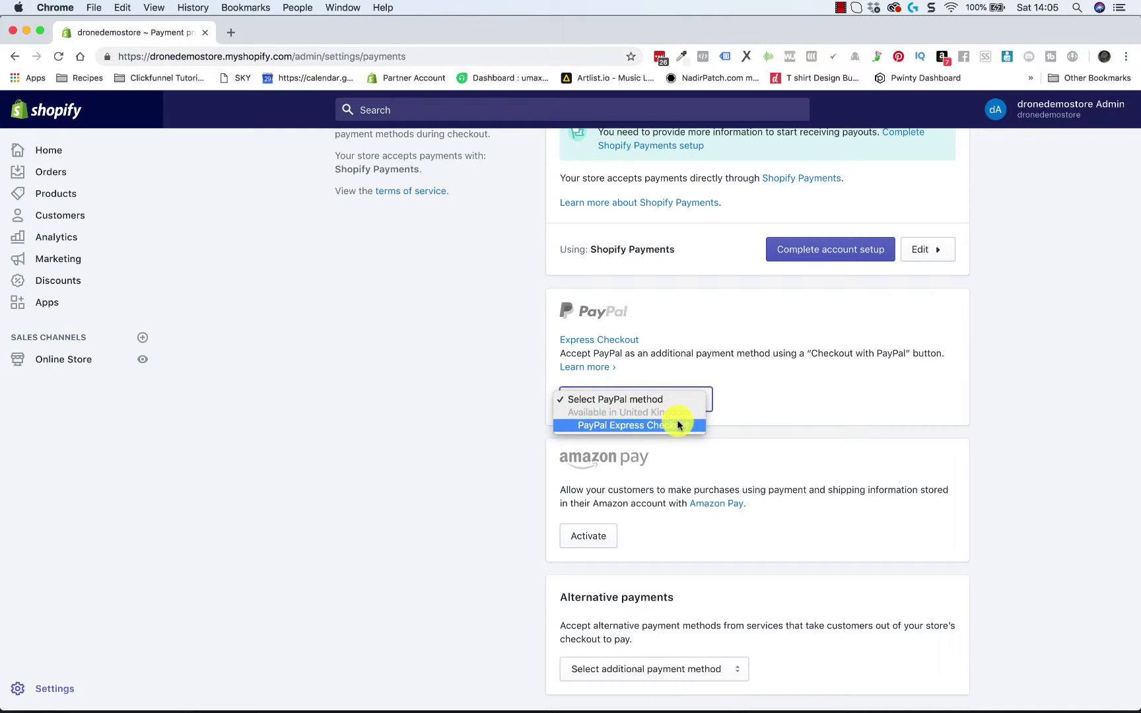
pyautogui.click(811, 418)
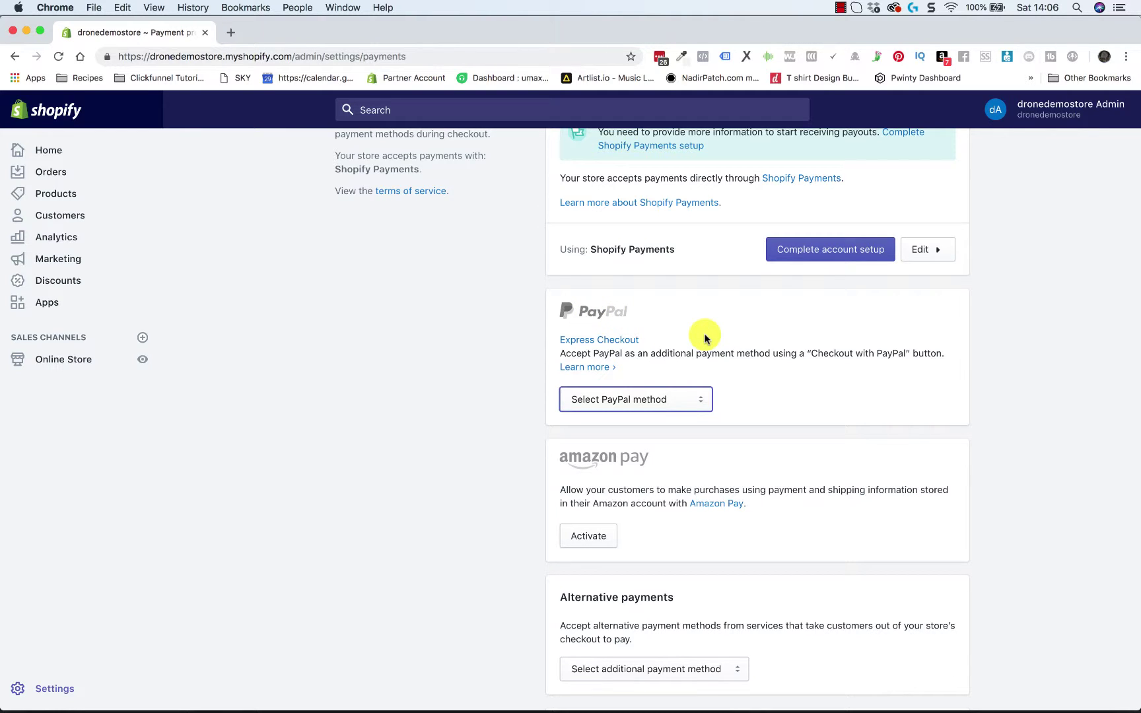
# Review the remaining payment provider sections, including Amazon Pay, the list of alternative payment methods, manual payments and payment authorization.
pyautogui.scroll(2, 704, 338)
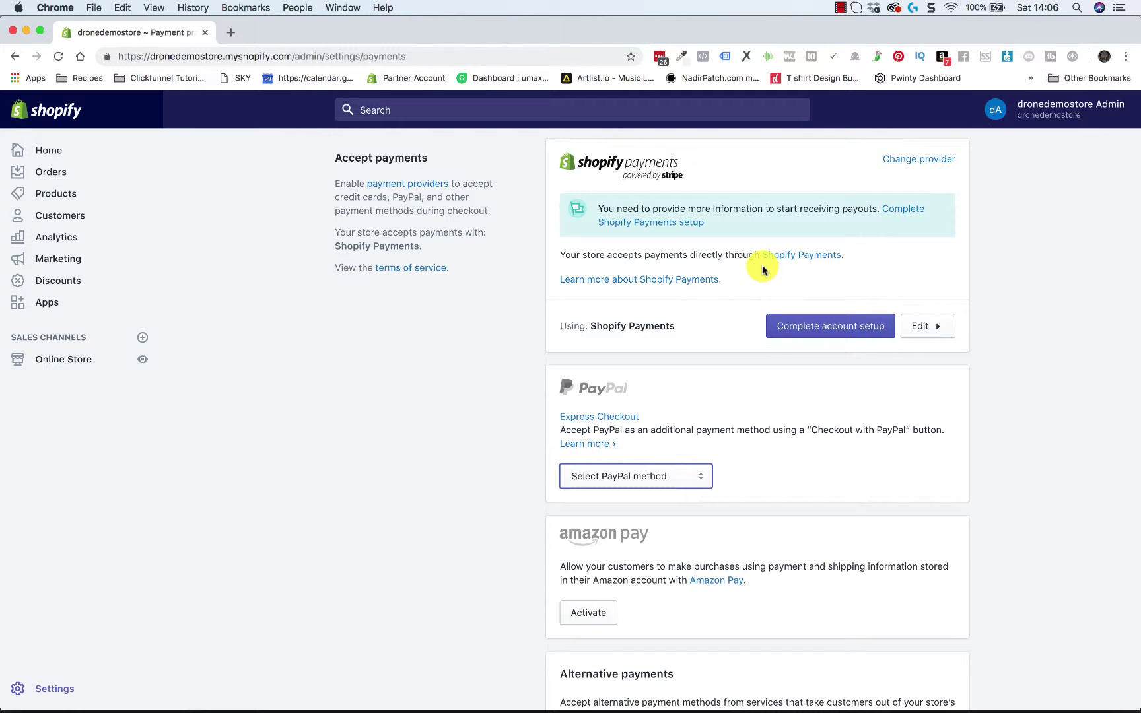
pyautogui.scroll(-1, 762, 270)
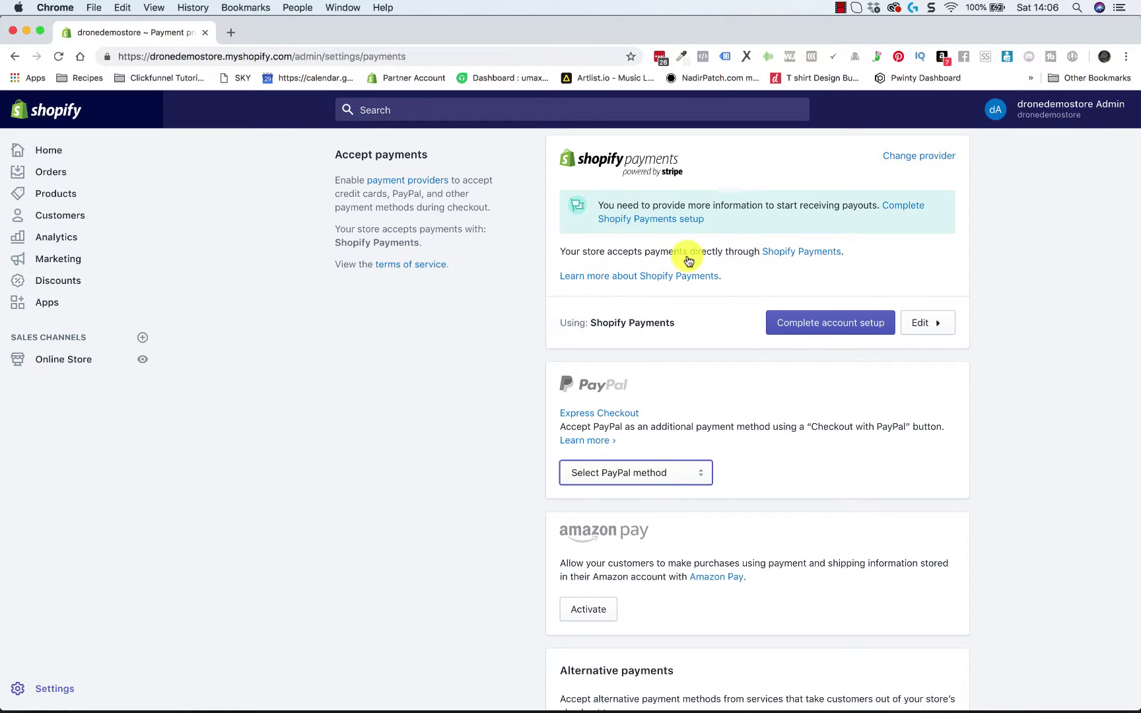
pyautogui.scroll(-3, 717, 317)
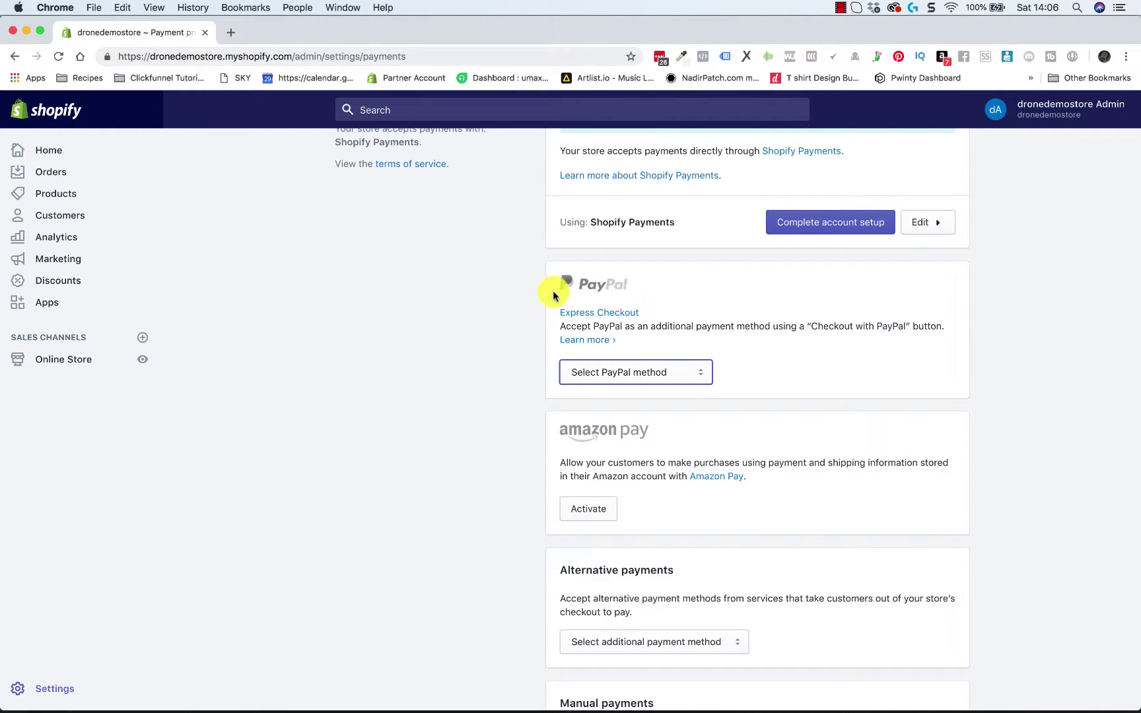
pyautogui.scroll(-1, 664, 400)
pyautogui.scroll(-3, 663, 399)
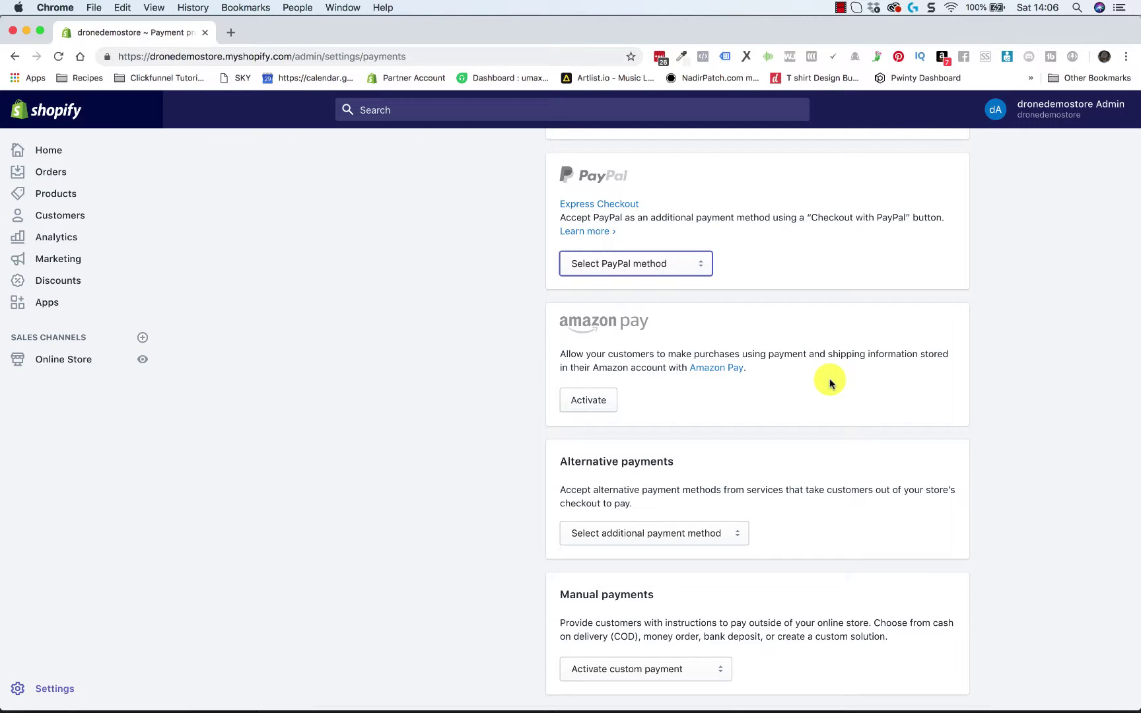
pyautogui.scroll(-6, 670, 405)
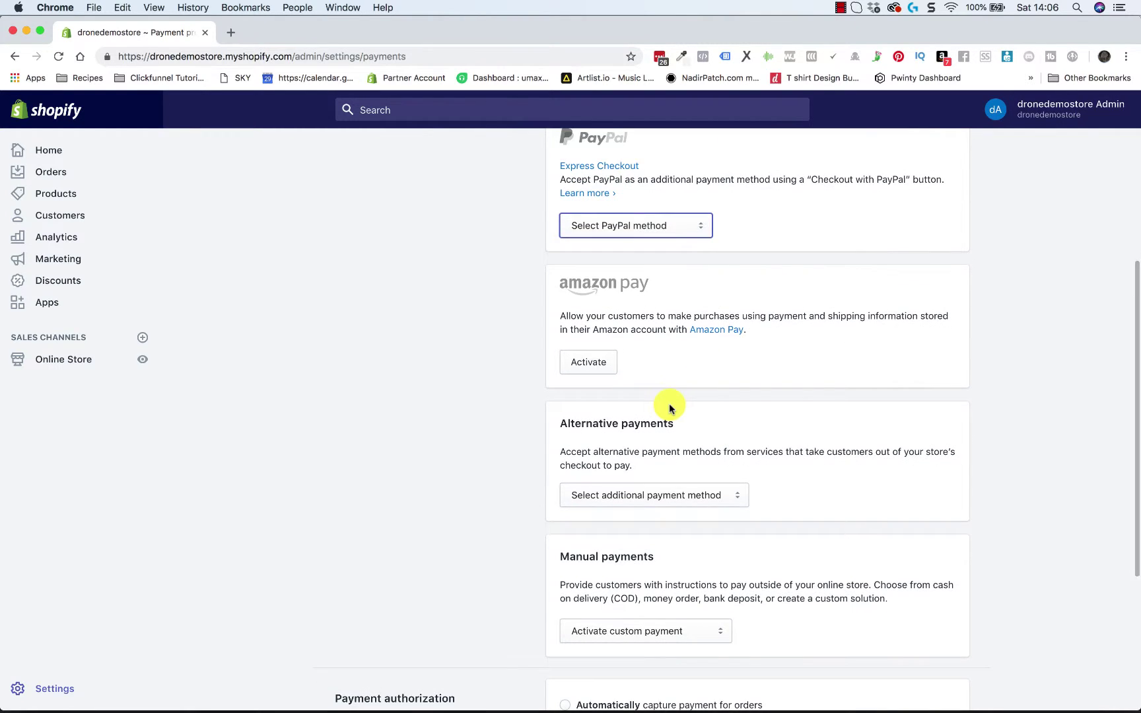
pyautogui.scroll(-1, 669, 402)
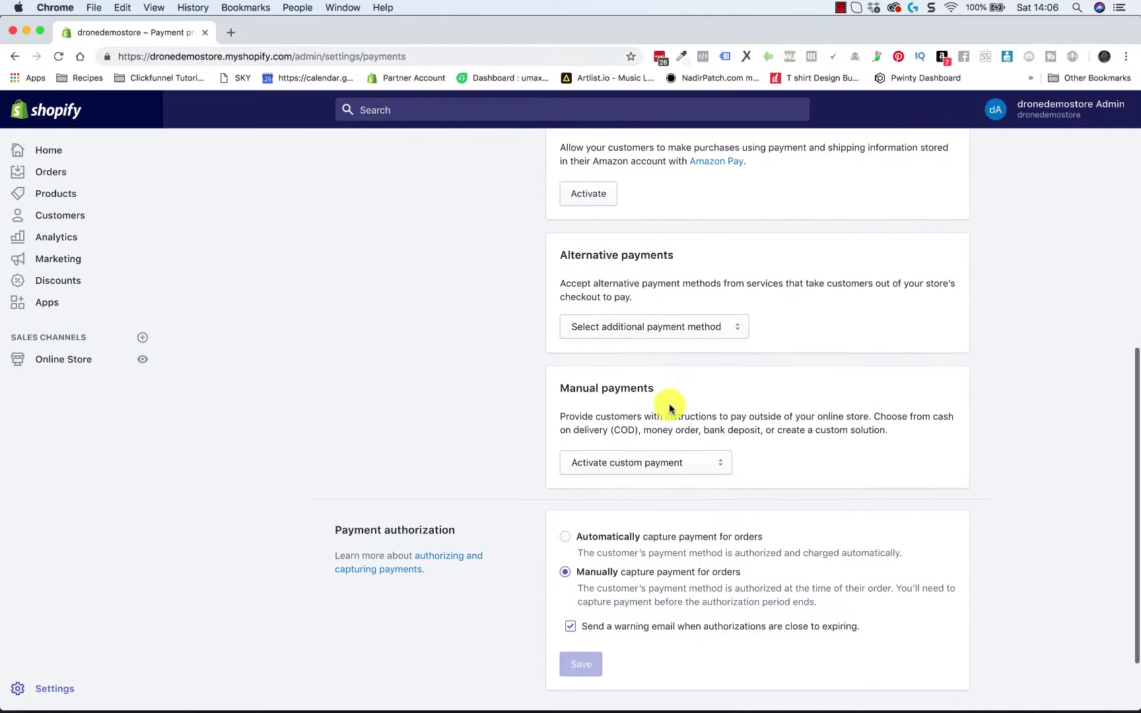
pyautogui.click(741, 319)
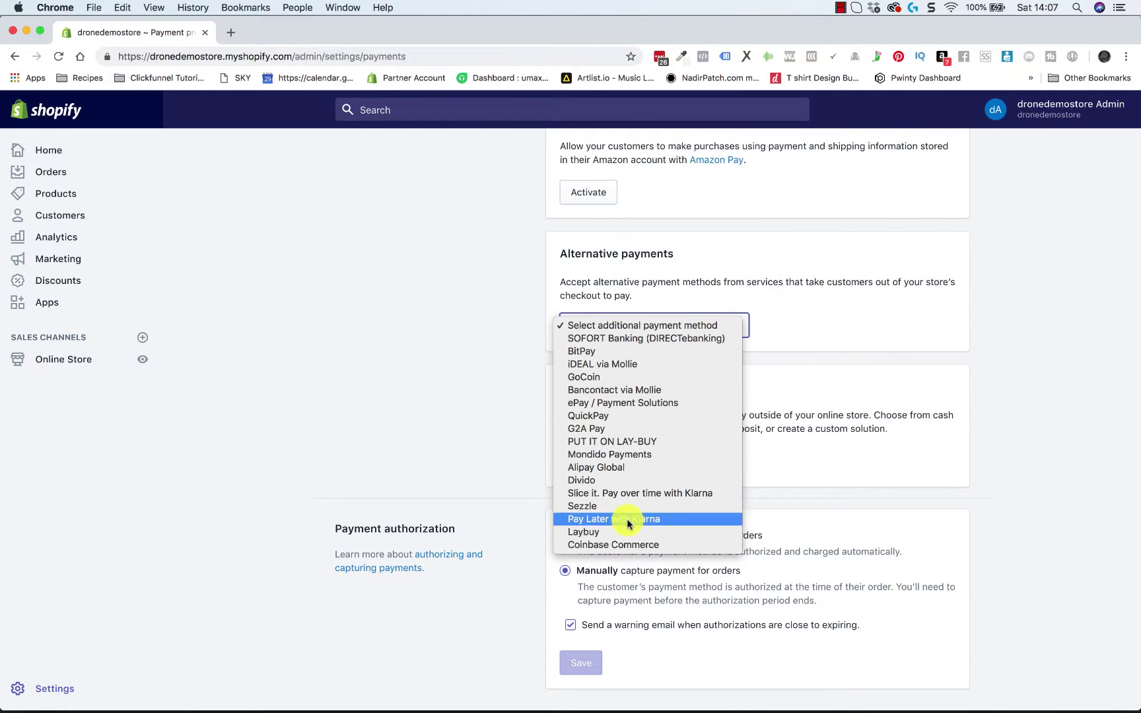
pyautogui.click(790, 323)
pyautogui.scroll(-3, 626, 449)
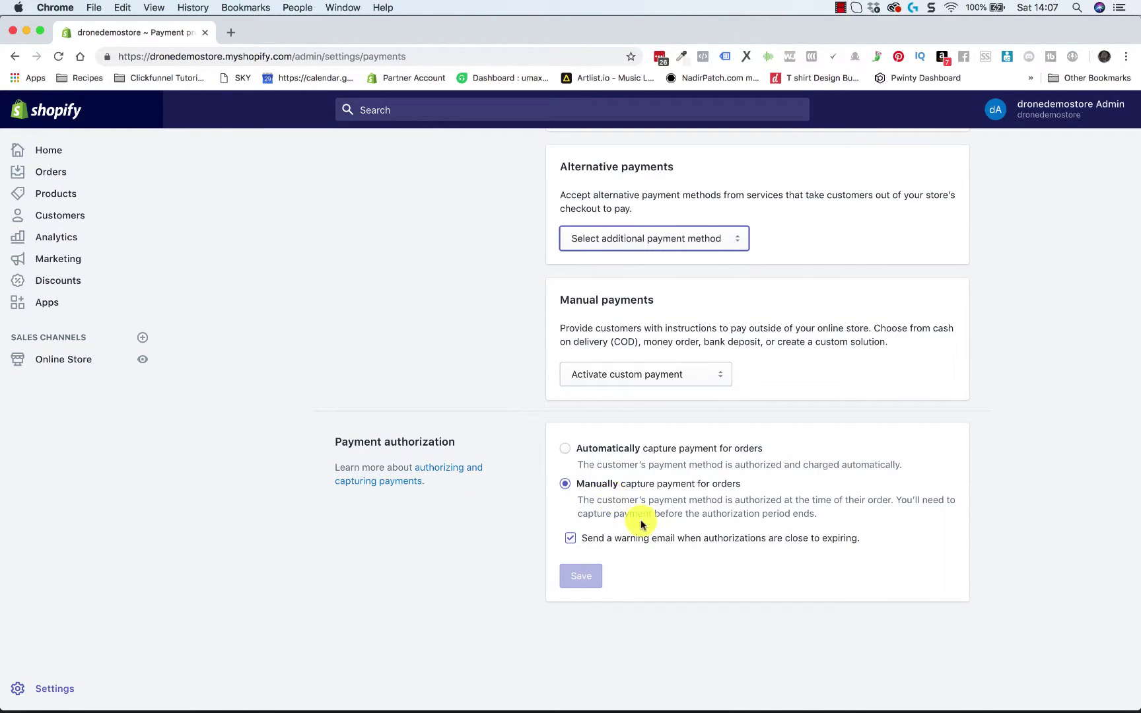
pyautogui.scroll(10, 486, 382)
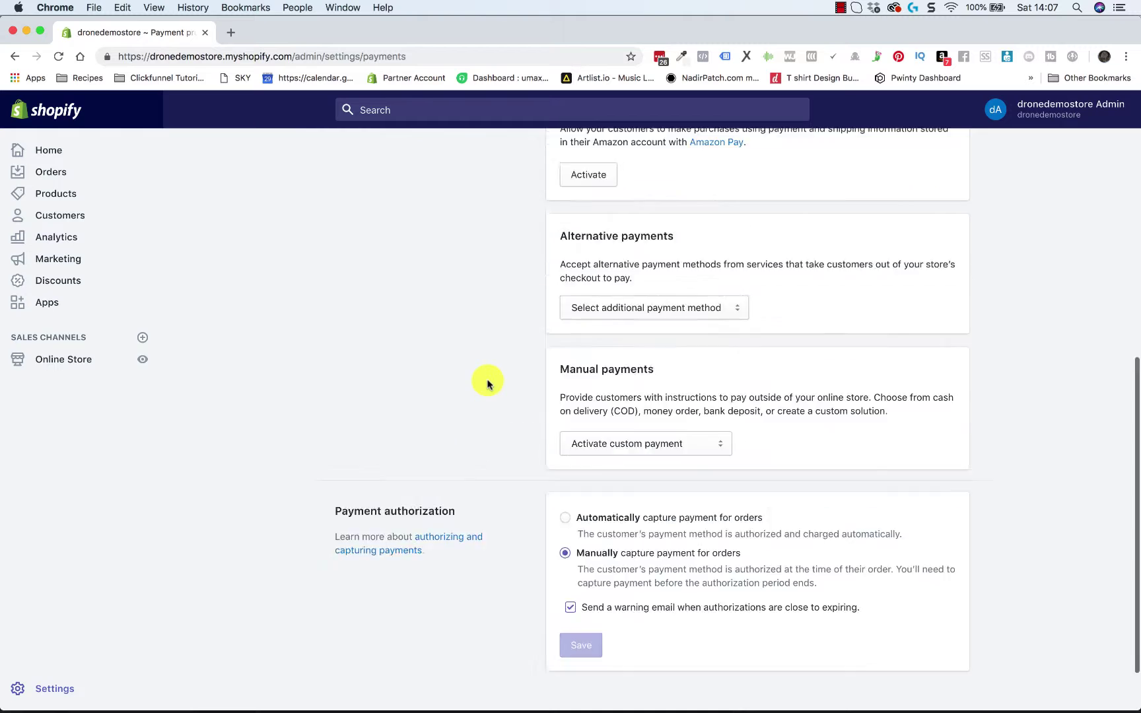
# View the Checkout settings briefly and examine the store's tax settings and country tax rates in the Taxes settings.
pyautogui.click(363, 160)
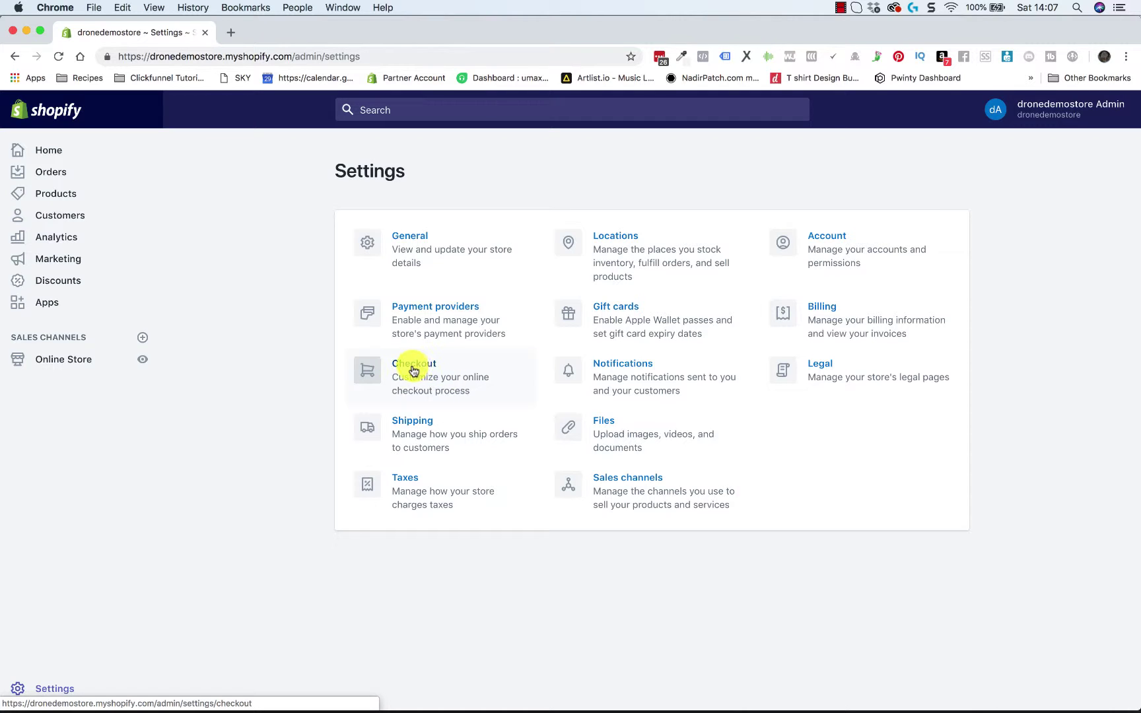
pyautogui.click(413, 371)
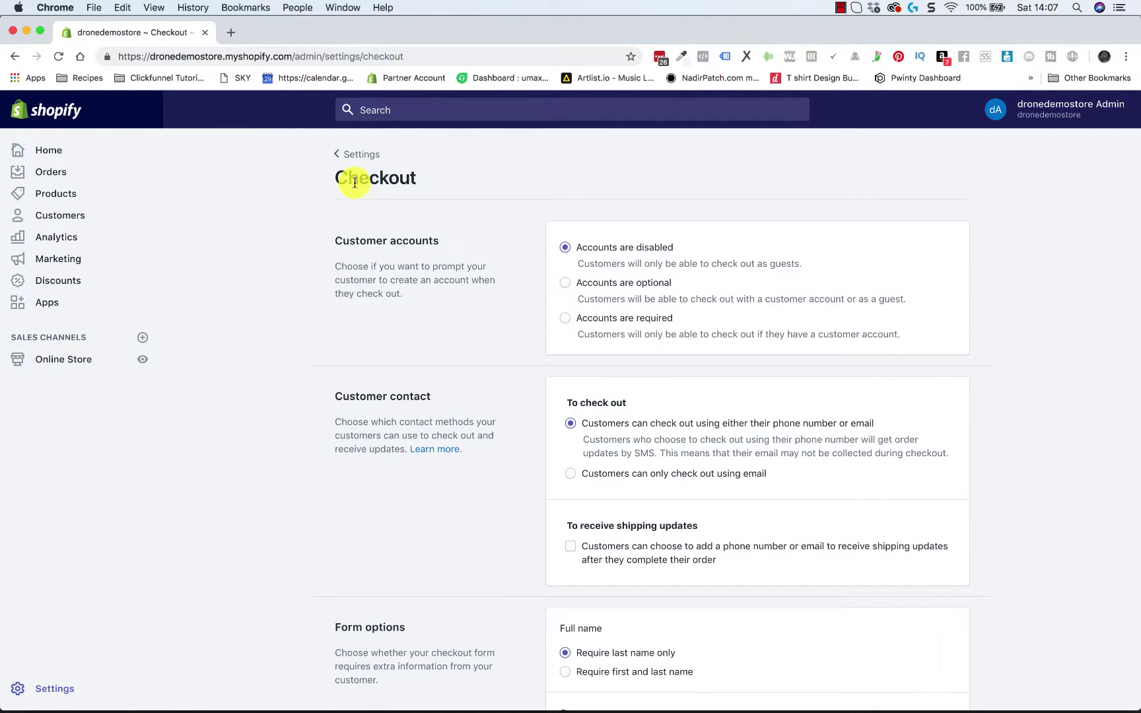
pyautogui.click(363, 159)
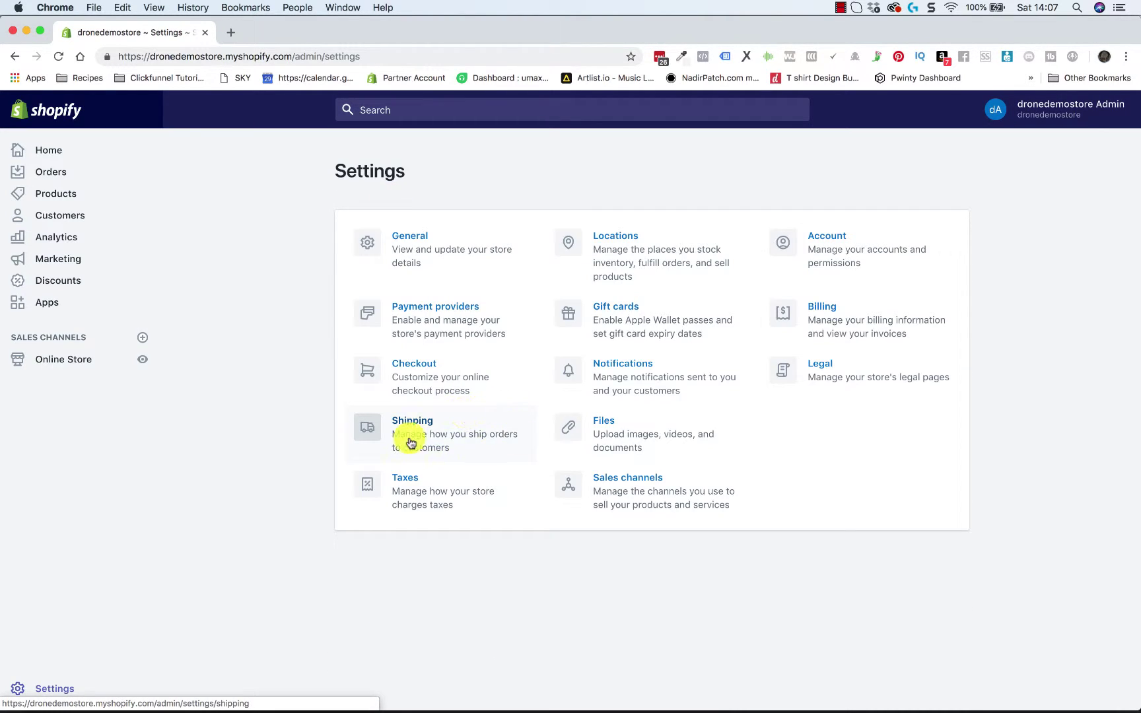
pyautogui.click(412, 489)
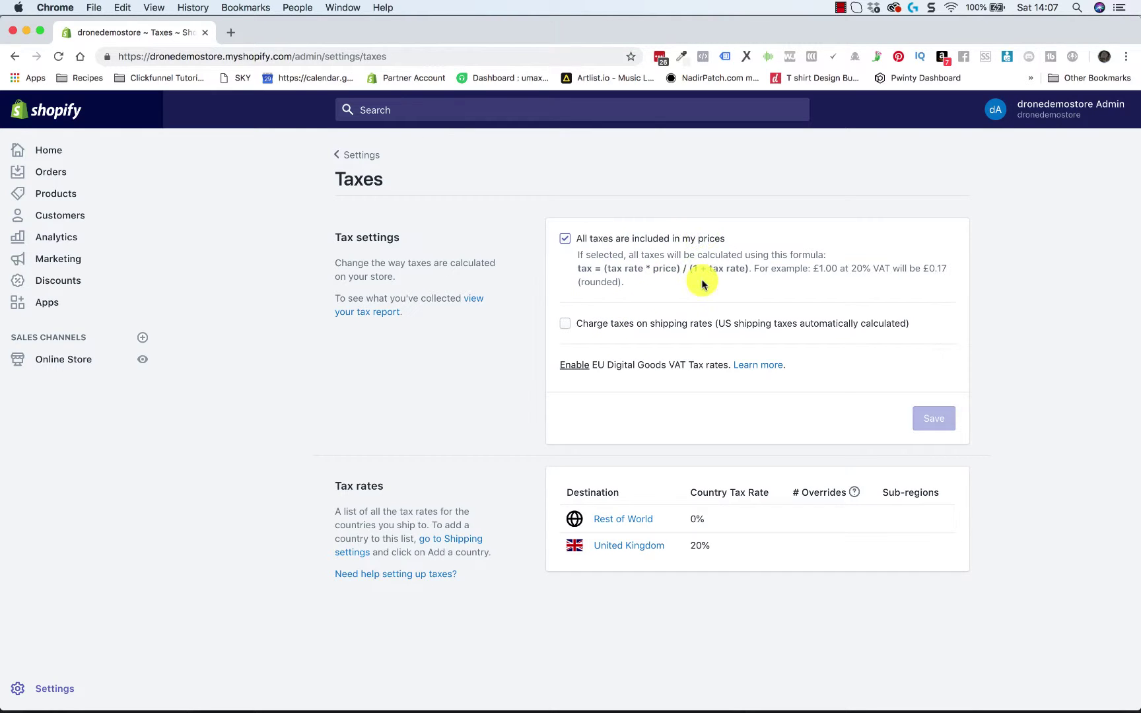
pyautogui.scroll(-1, 702, 283)
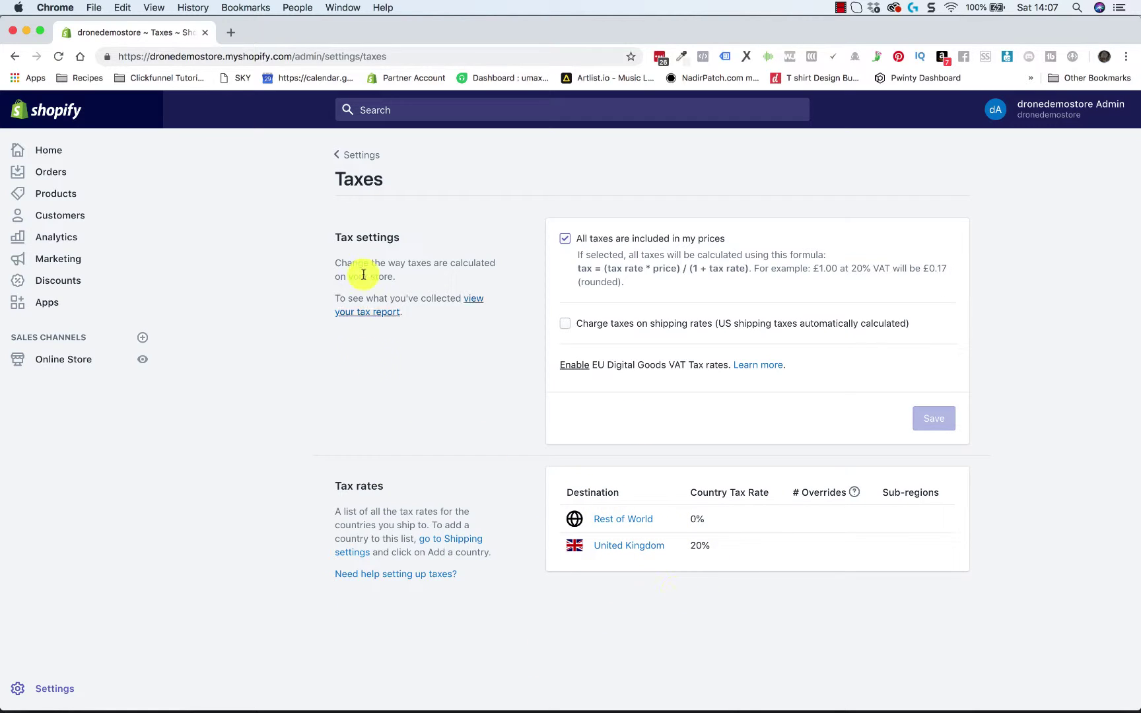
# Check the store's shipping origin in the Locations settings and return to the settings overview.
pyautogui.click(363, 155)
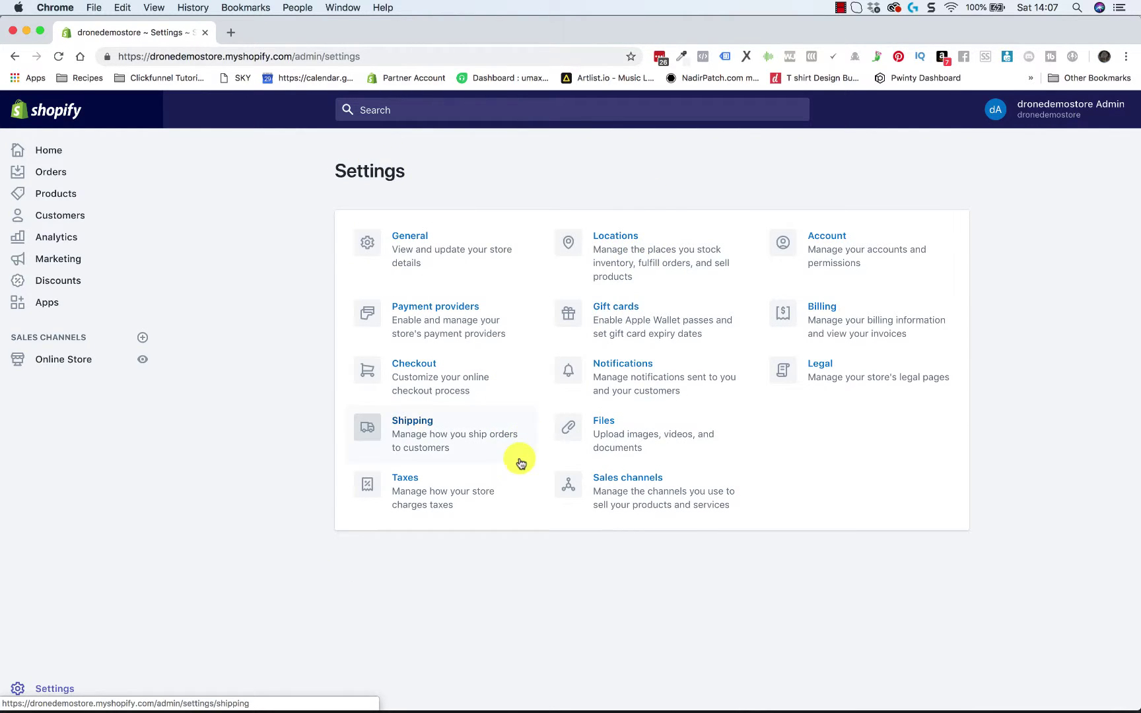
pyautogui.click(619, 235)
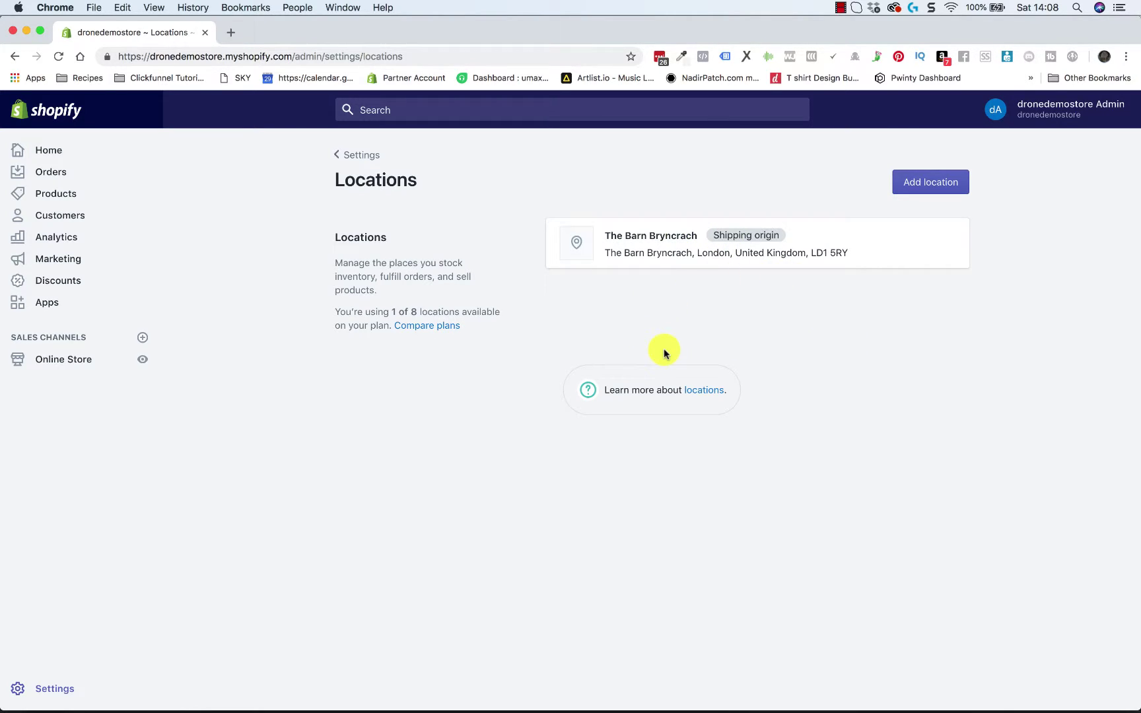
pyautogui.click(373, 158)
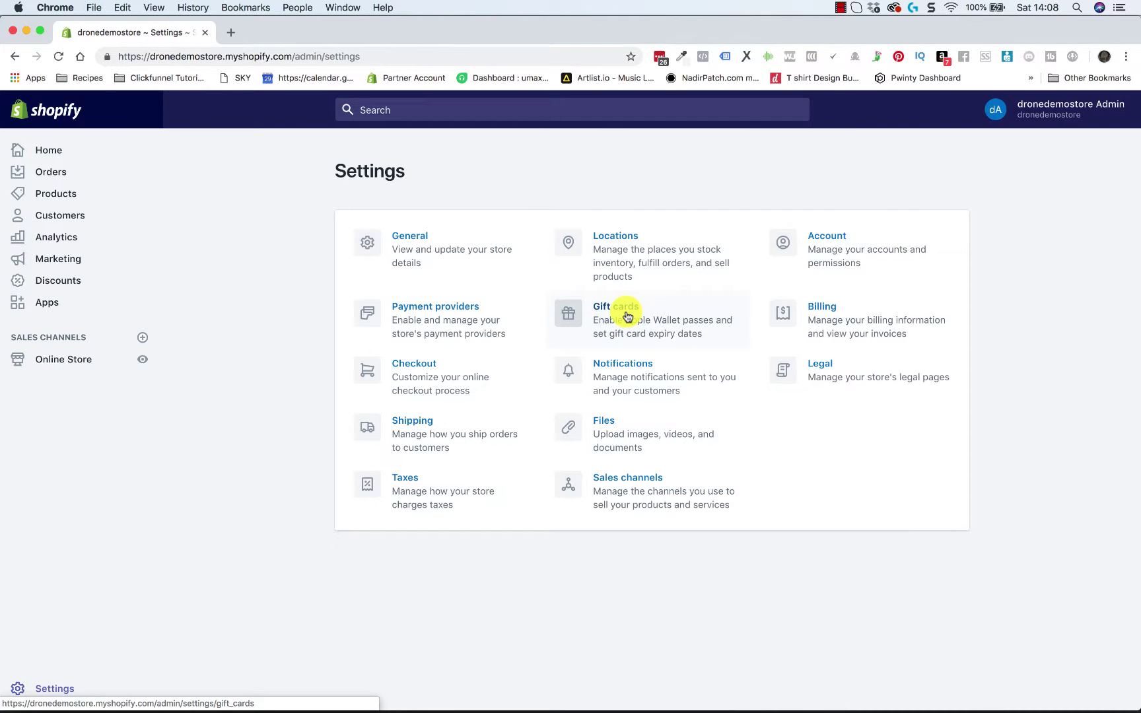
# Go to the Notifications settings and review the order, shipping, customer and staff notification sections.
pyautogui.click(614, 371)
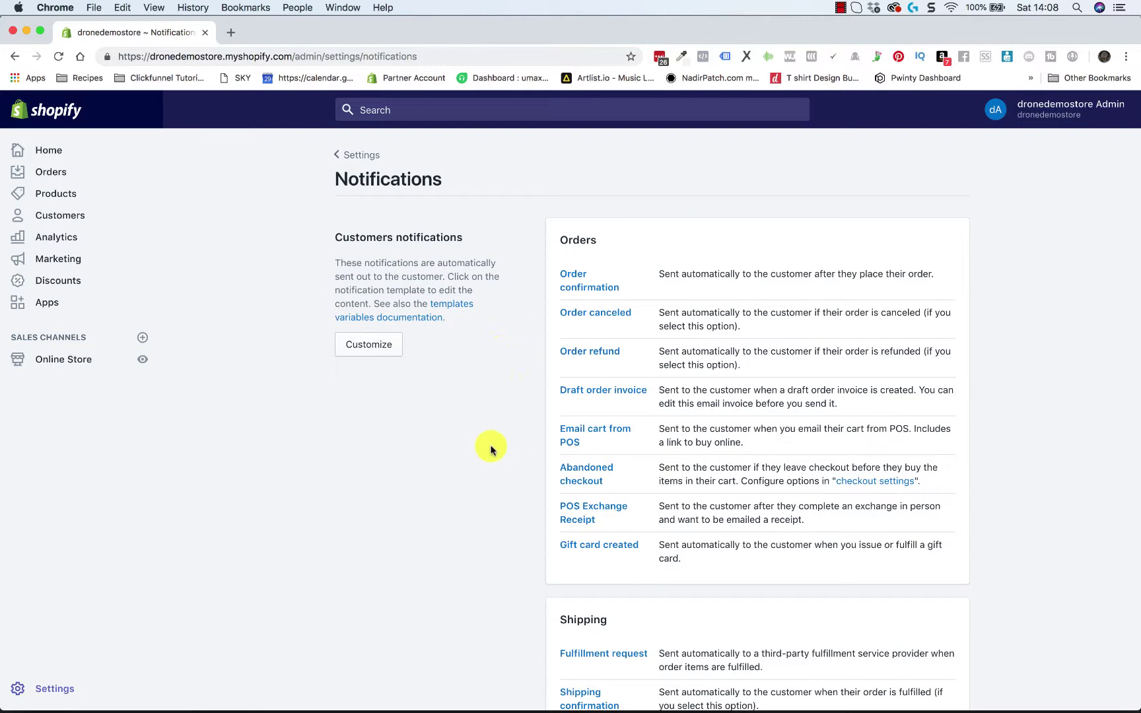
pyautogui.scroll(-2, 652, 555)
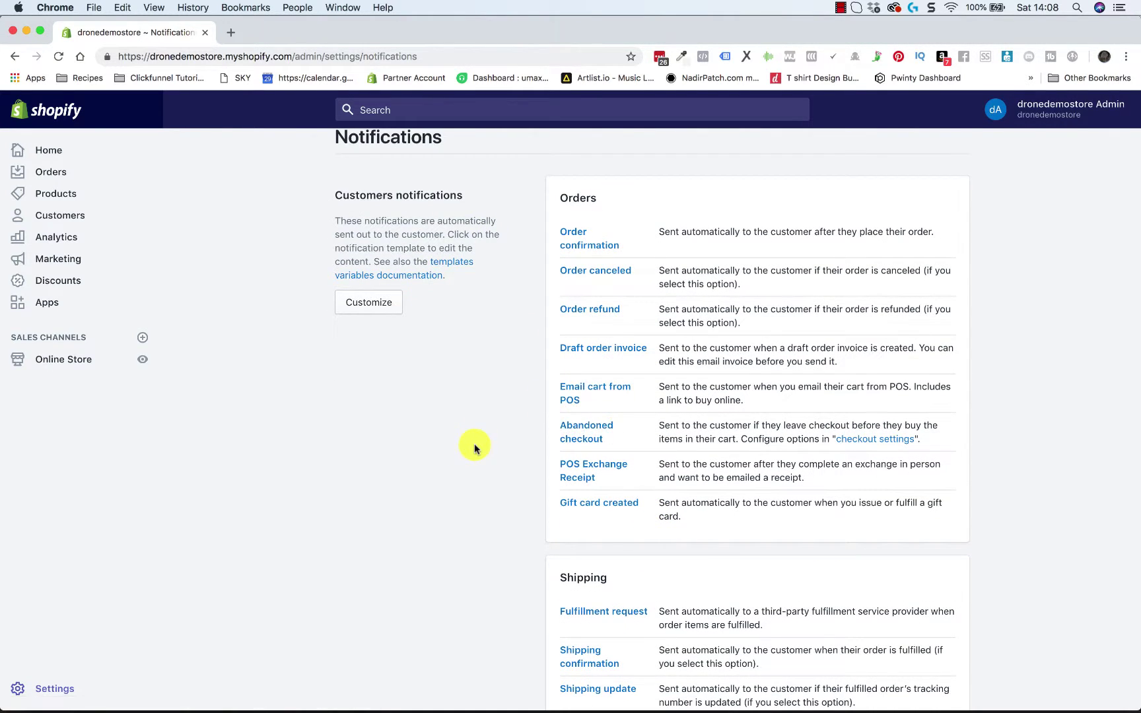
pyautogui.scroll(-1, 499, 455)
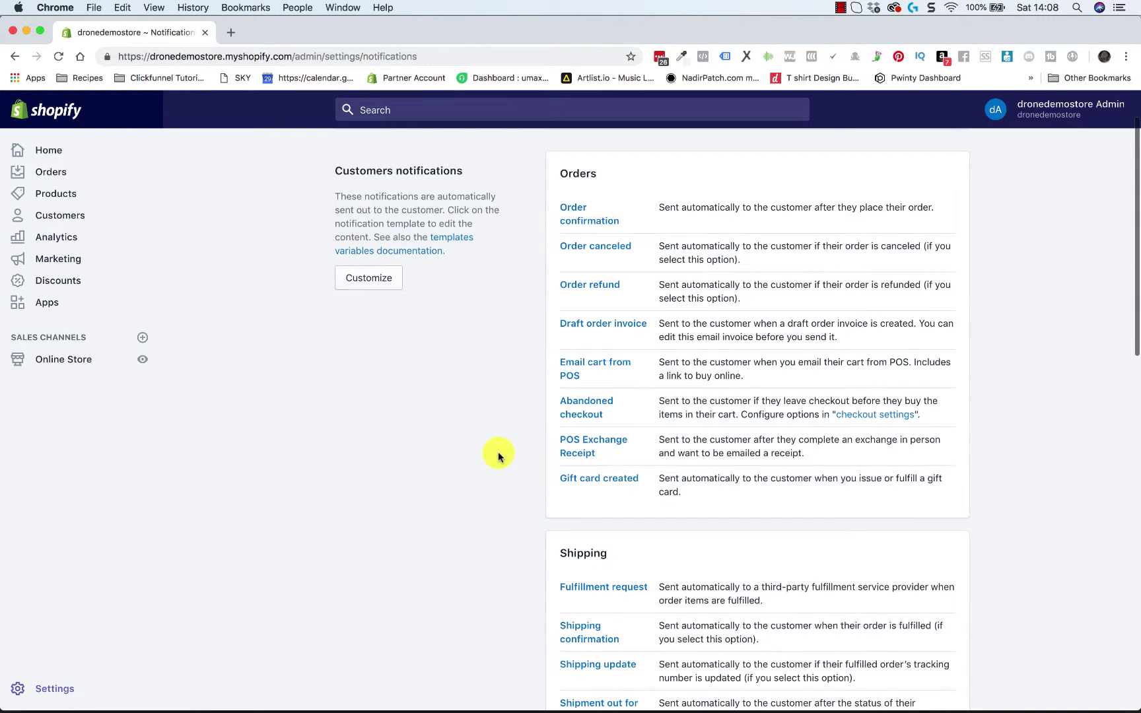
pyautogui.scroll(-10, 499, 455)
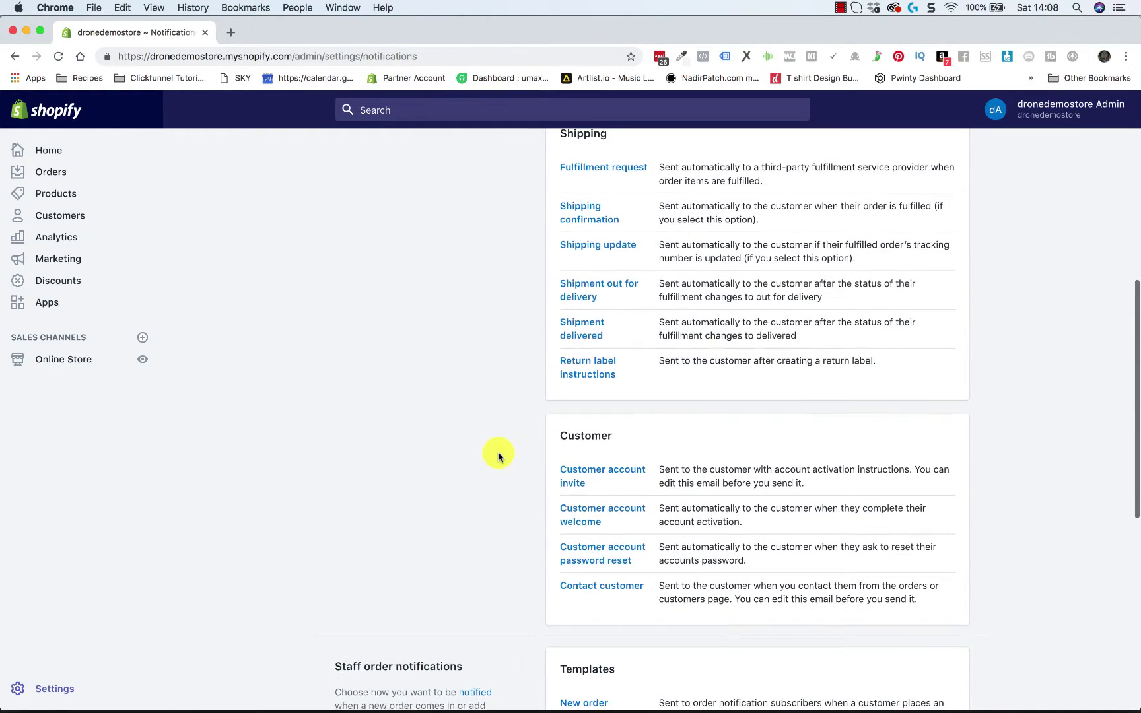
pyautogui.scroll(-8, 498, 454)
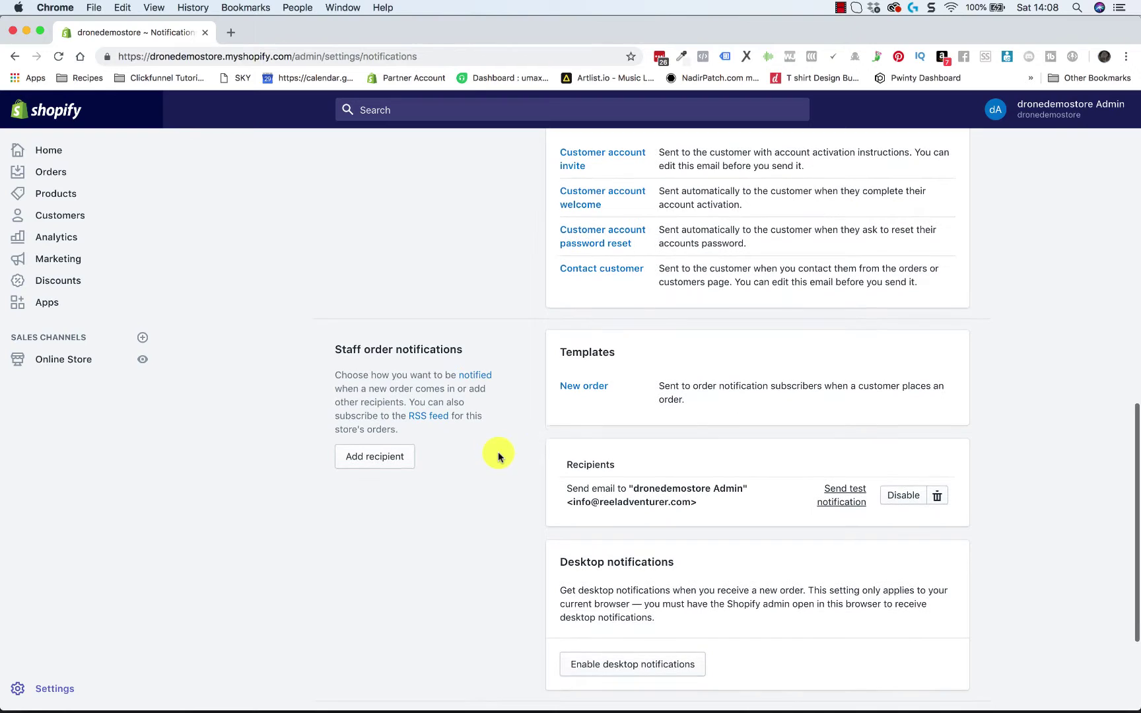
pyautogui.scroll(20, 476, 300)
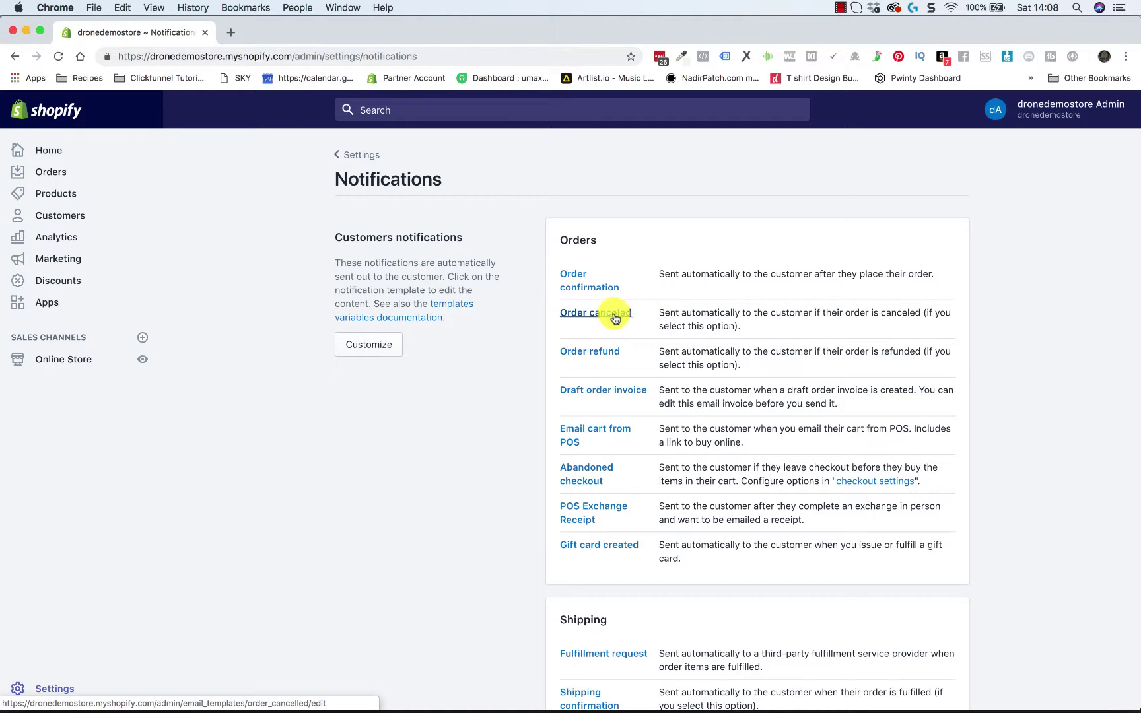
# Open the Order confirmation notification template and examine its email subject and HTML body.
pyautogui.click(596, 295)
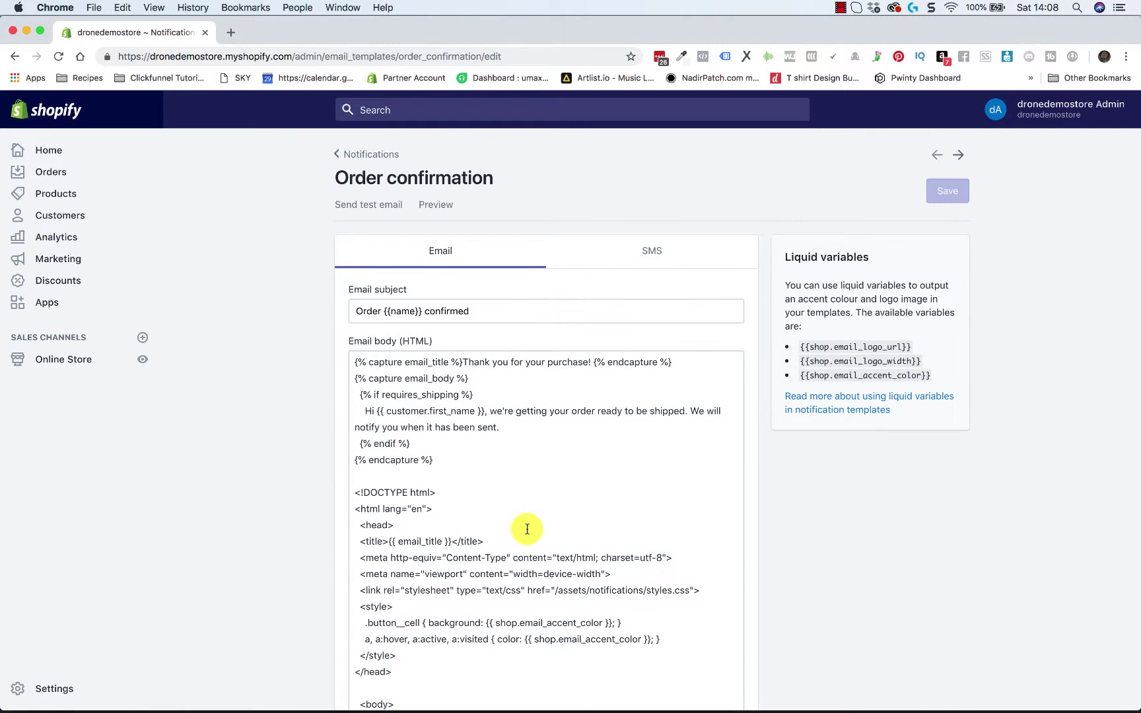
pyautogui.scroll(-3, 526, 528)
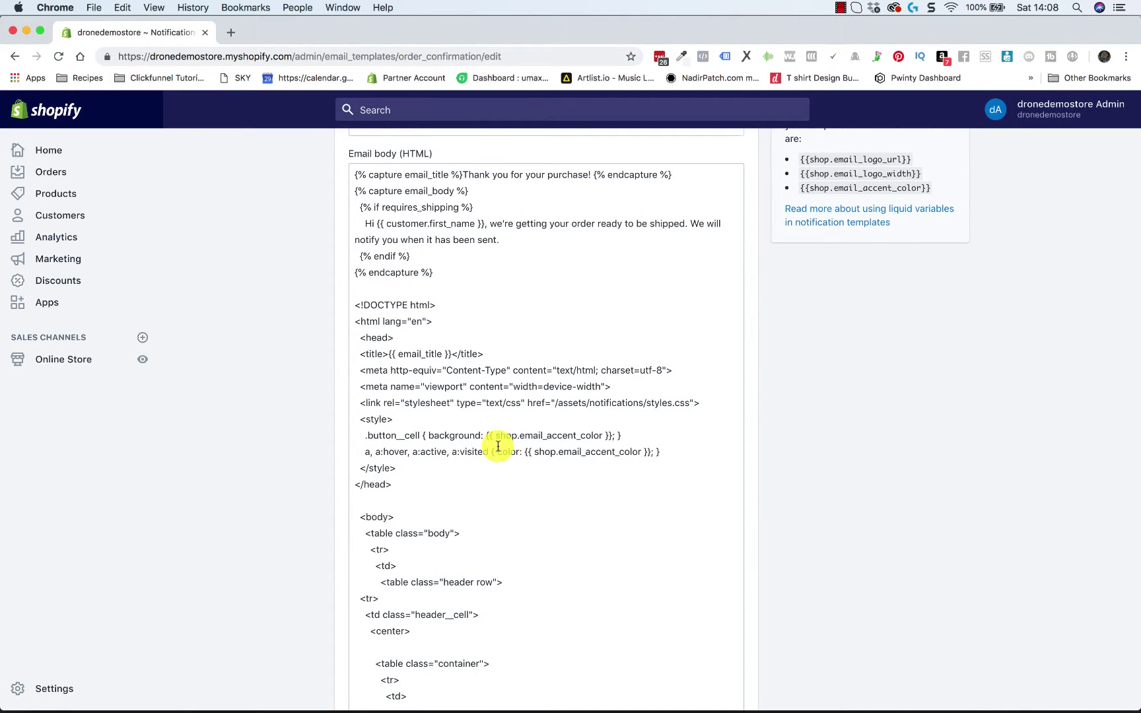
pyautogui.scroll(3, 498, 447)
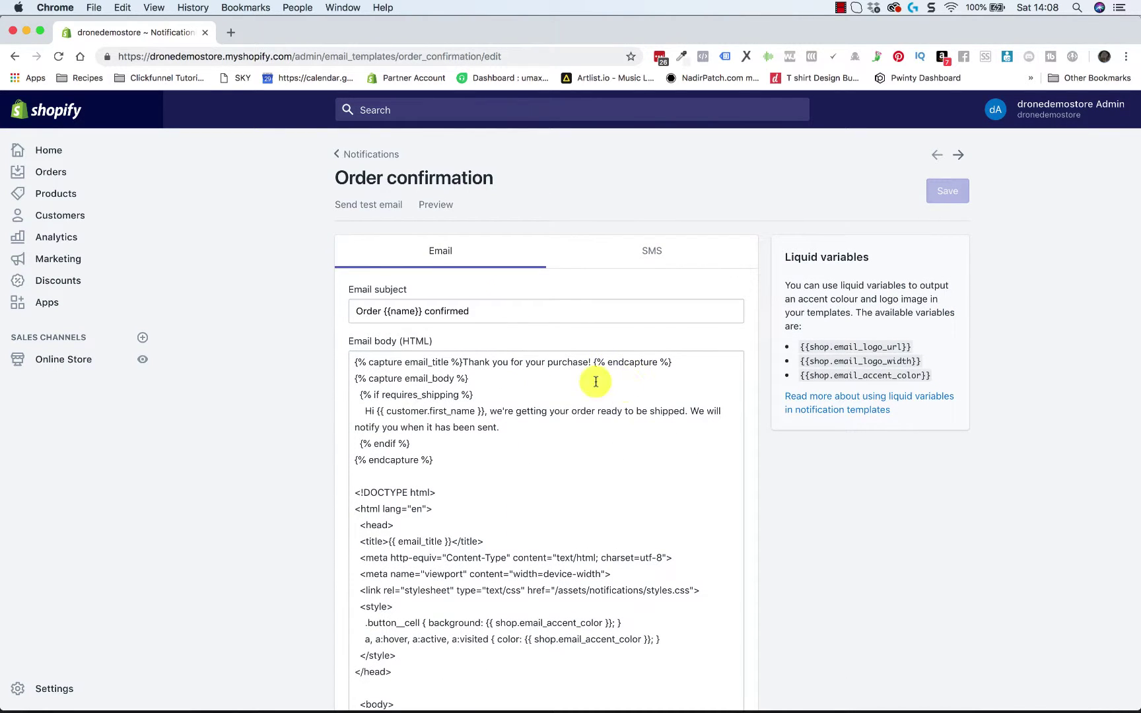
# Preview the Order confirmation email and look through its message and order summary.
pyautogui.click(444, 208)
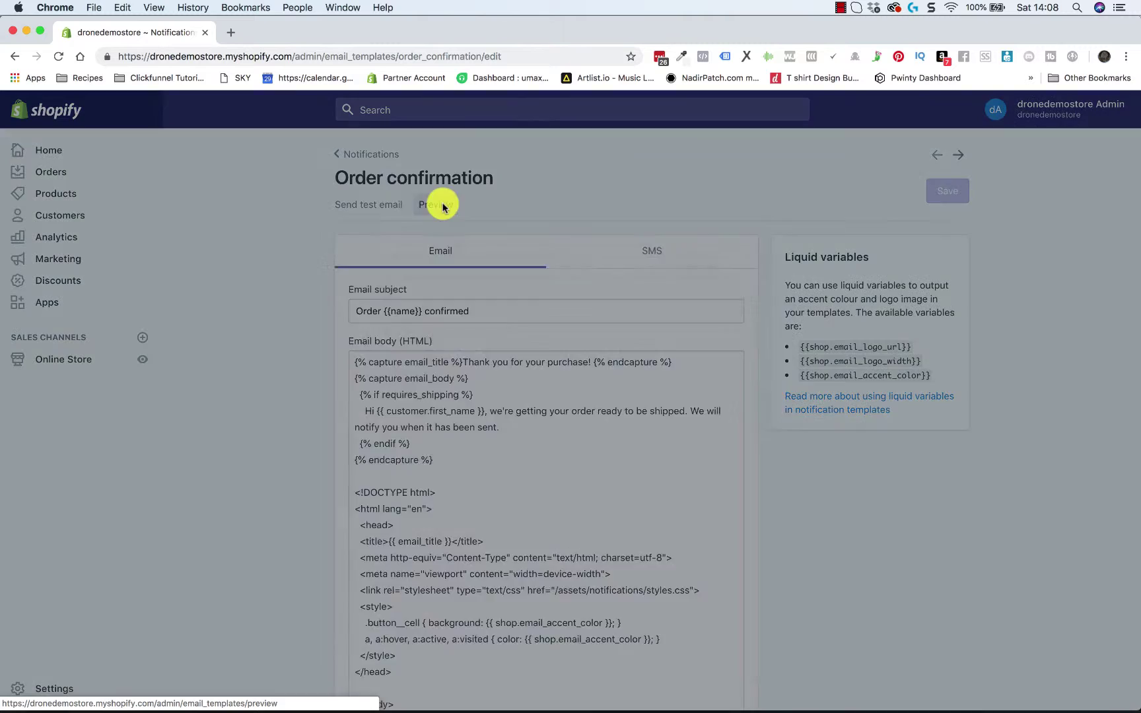
pyautogui.scroll(-2, 587, 484)
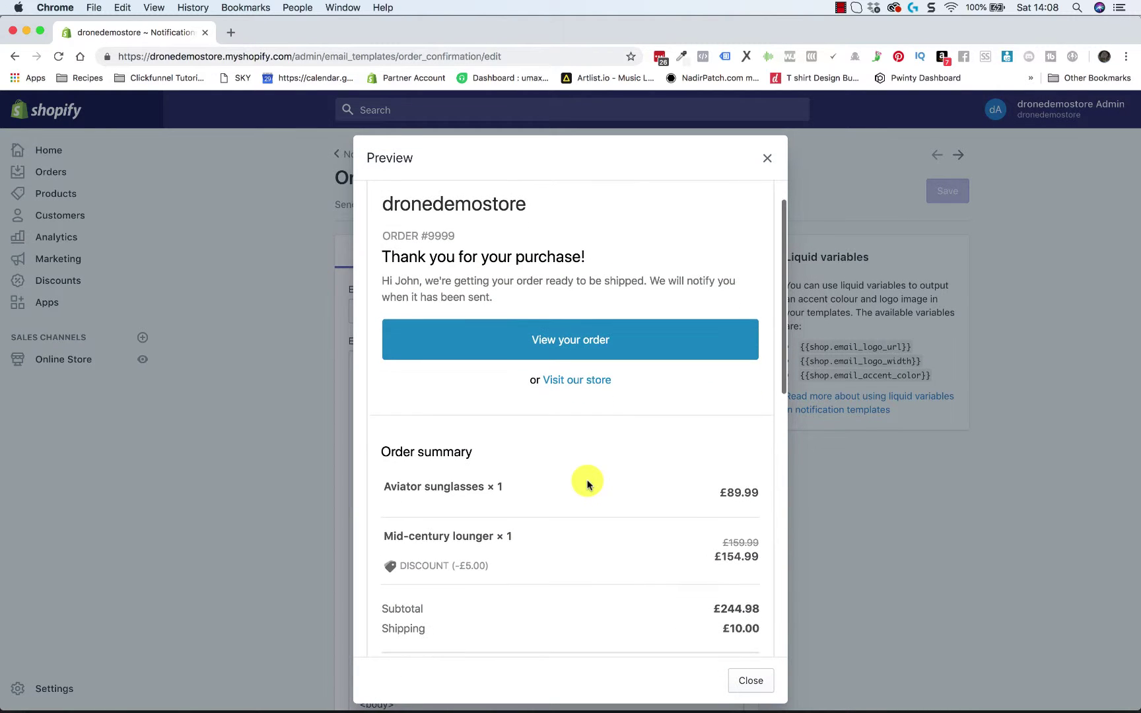
pyautogui.scroll(2, 587, 484)
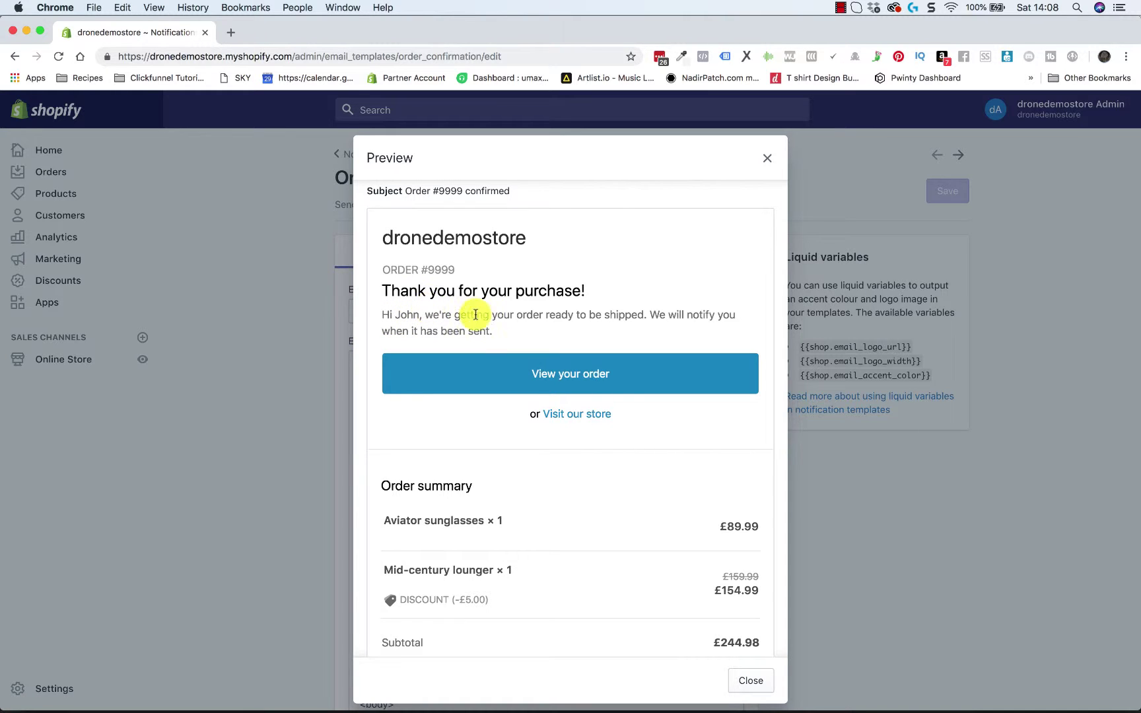
pyautogui.scroll(-4, 552, 436)
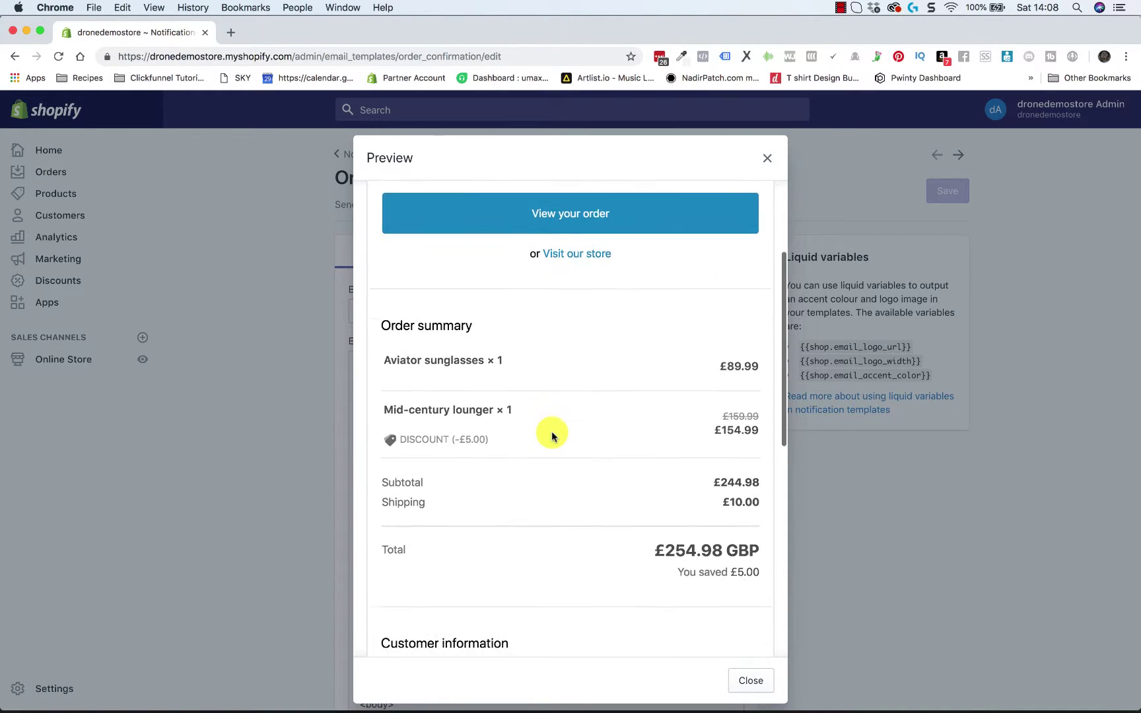
# Review the customer, shipping and payment details in the Order confirmation preview, close it, skim the template's HTML body and return to Notifications.
pyautogui.scroll(-4, 513, 489)
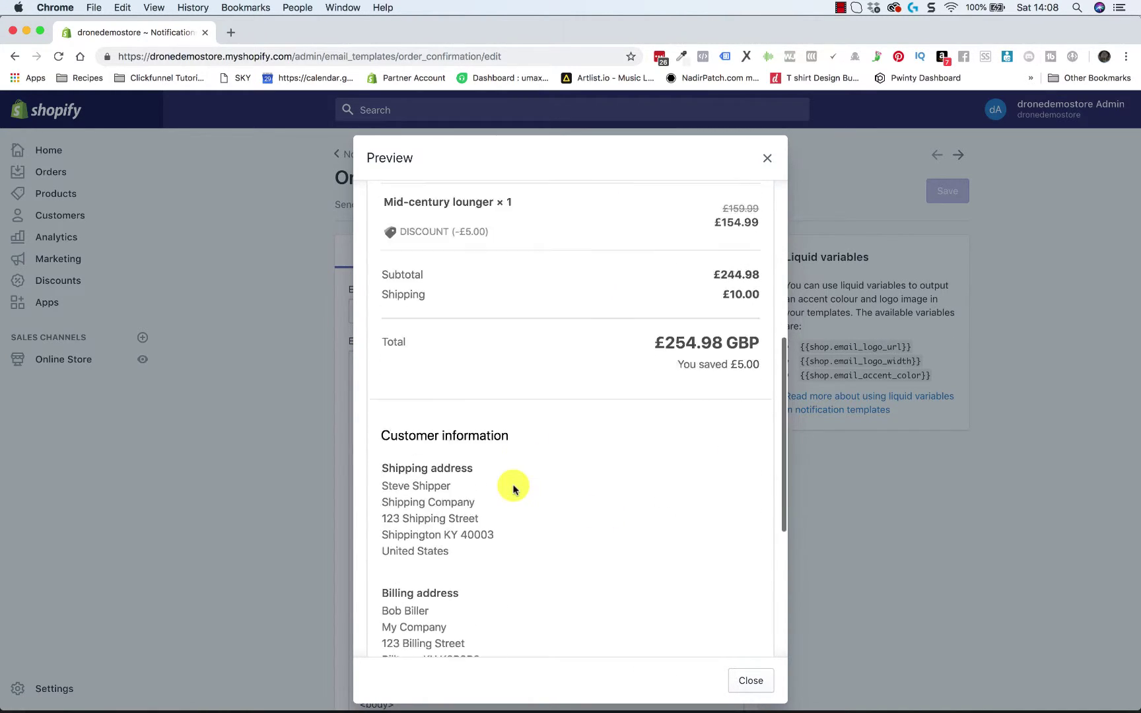
pyautogui.scroll(-3, 513, 489)
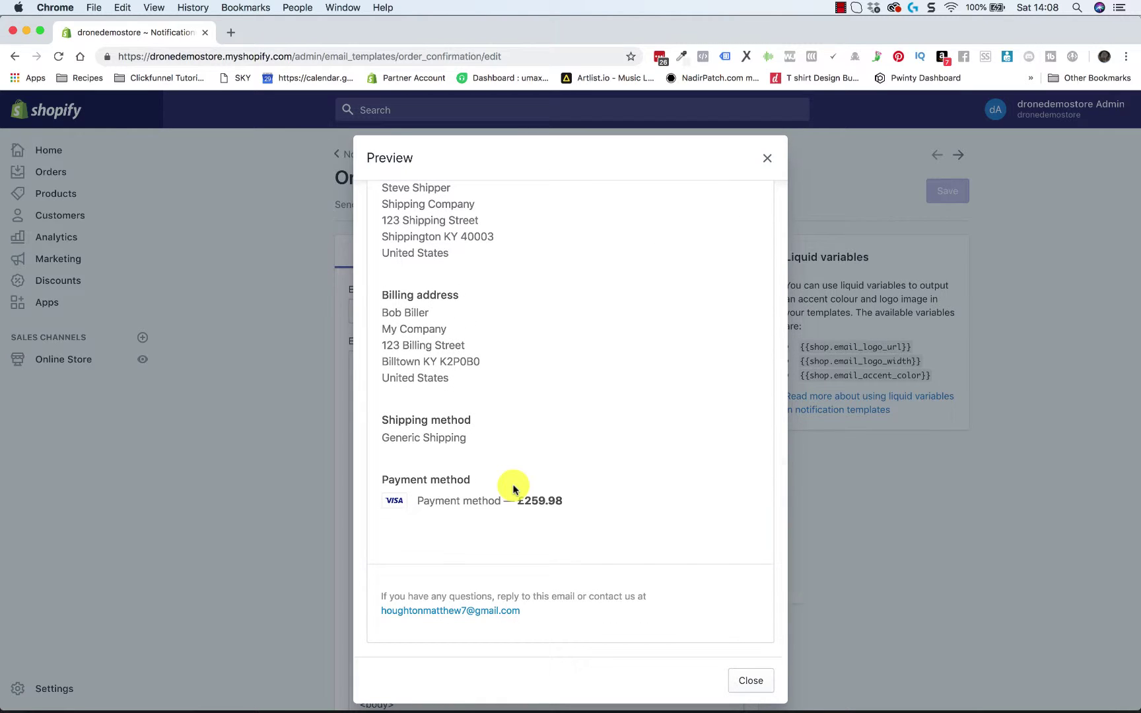
pyautogui.click(753, 684)
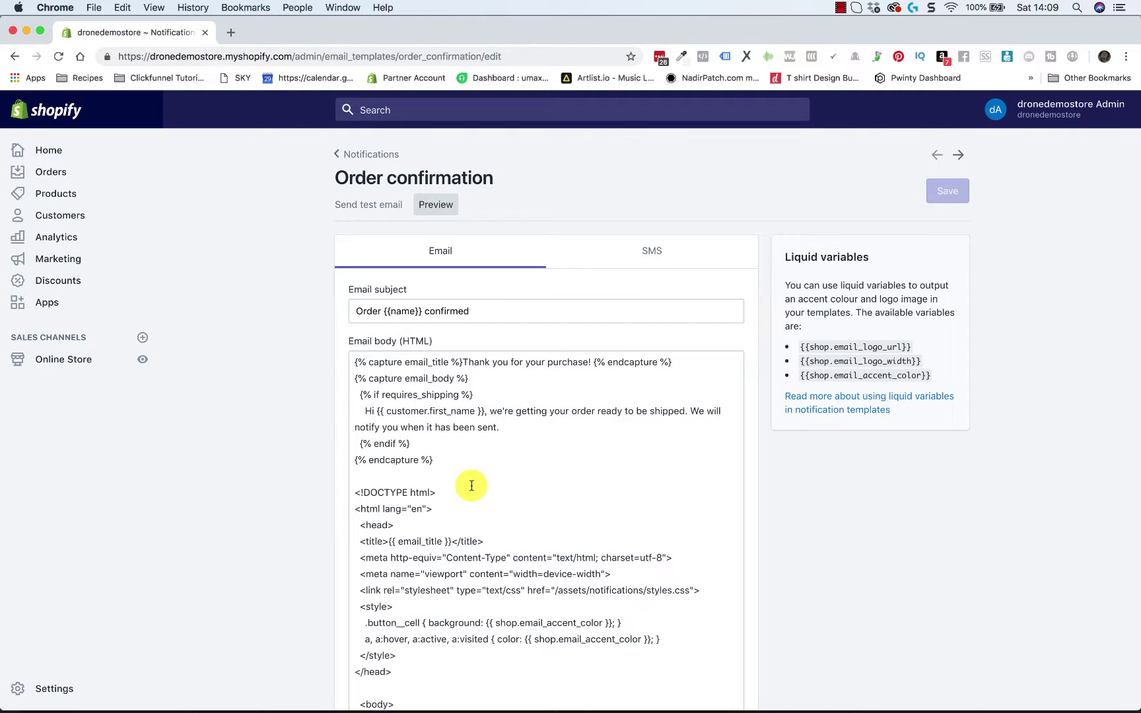
pyautogui.scroll(-10, 472, 486)
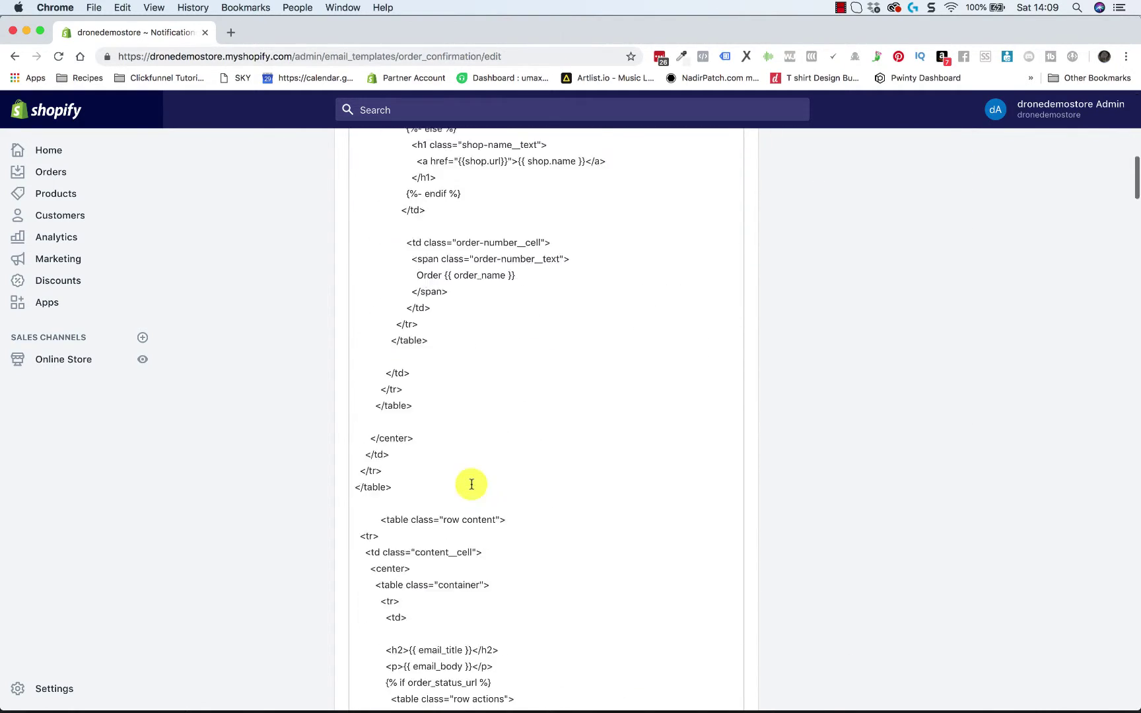
pyautogui.scroll(15, 471, 483)
pyautogui.click(375, 157)
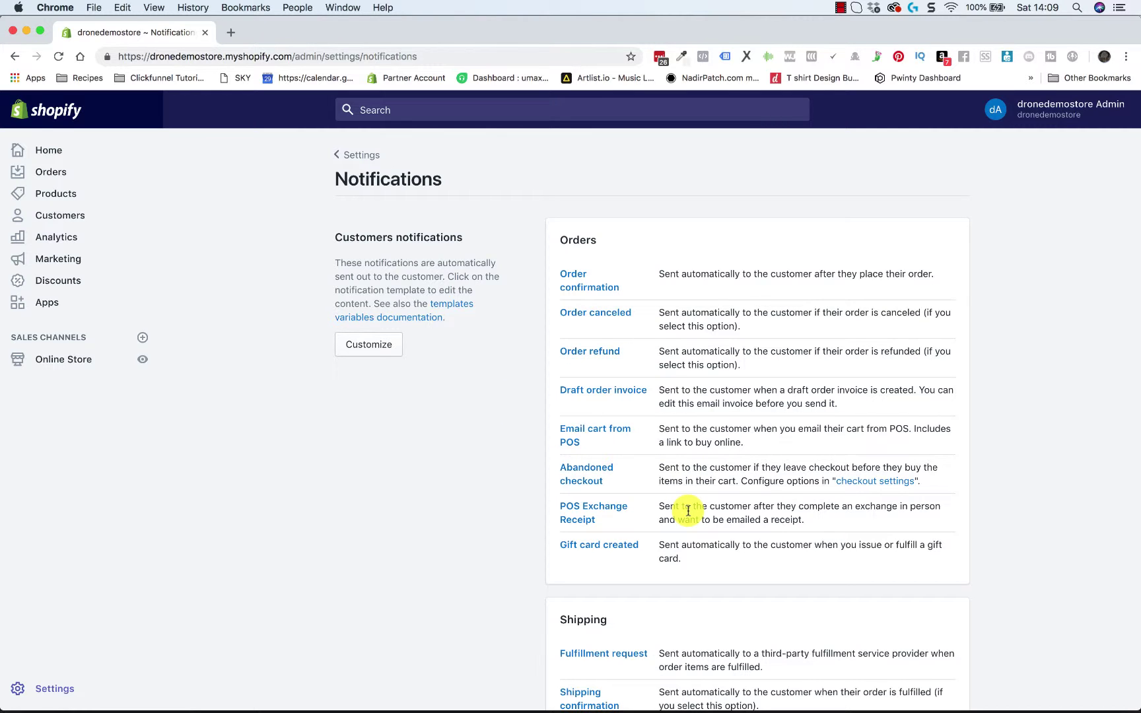
# Look through the shipping, customer, staff order and desktop notification sections and return to the settings overview.
pyautogui.scroll(-7, 688, 512)
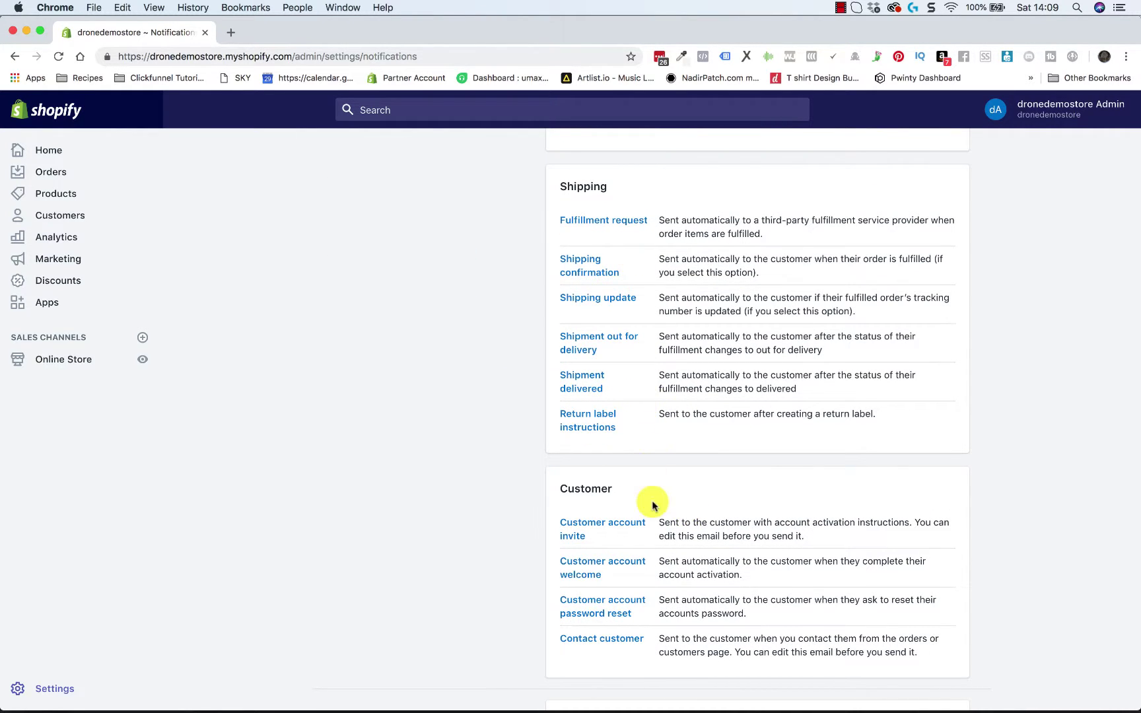
pyautogui.scroll(-3, 654, 461)
pyautogui.scroll(-6, 654, 461)
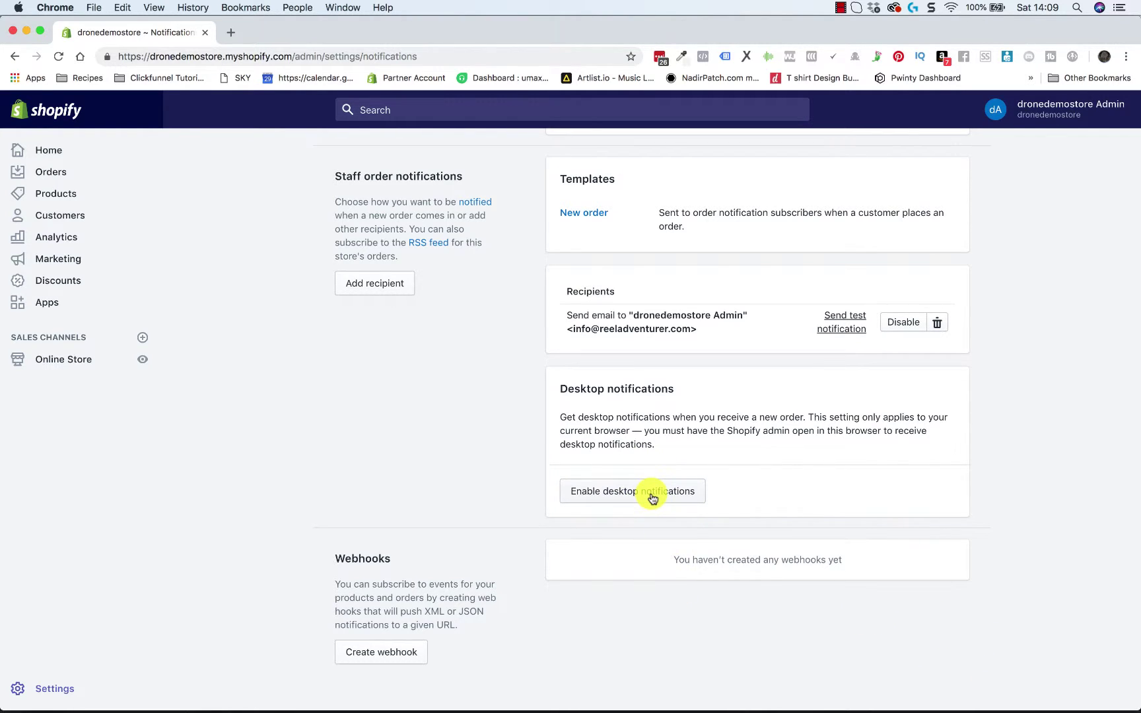
pyautogui.scroll(20, 652, 499)
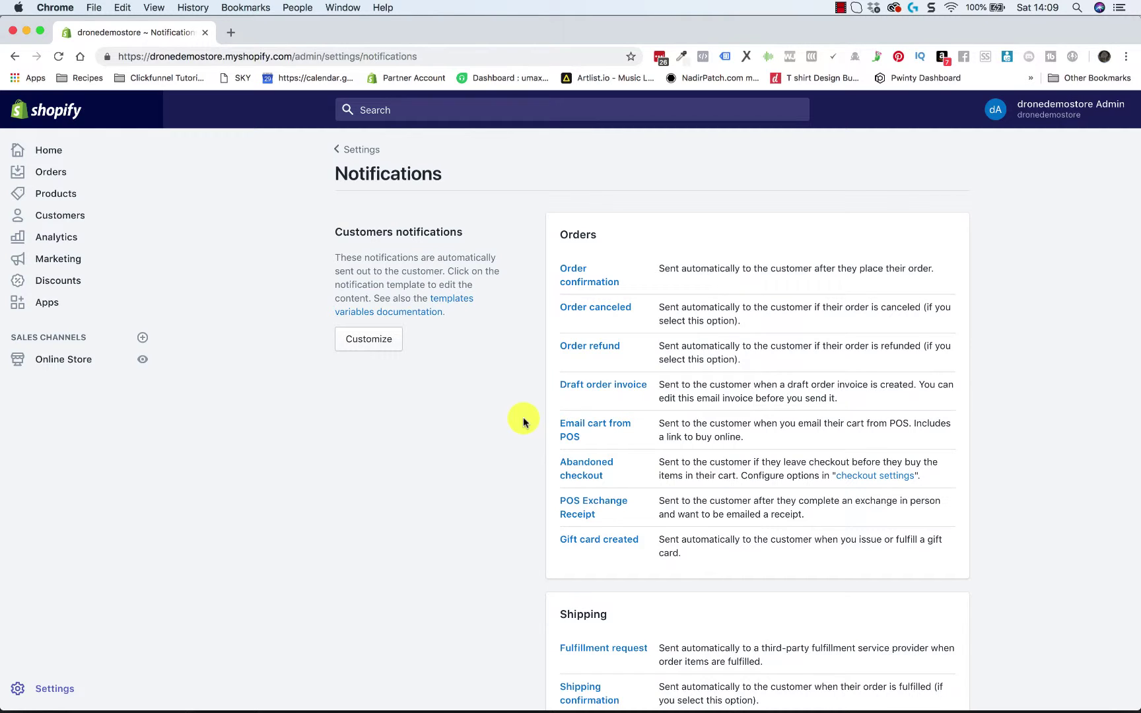
pyautogui.click(373, 160)
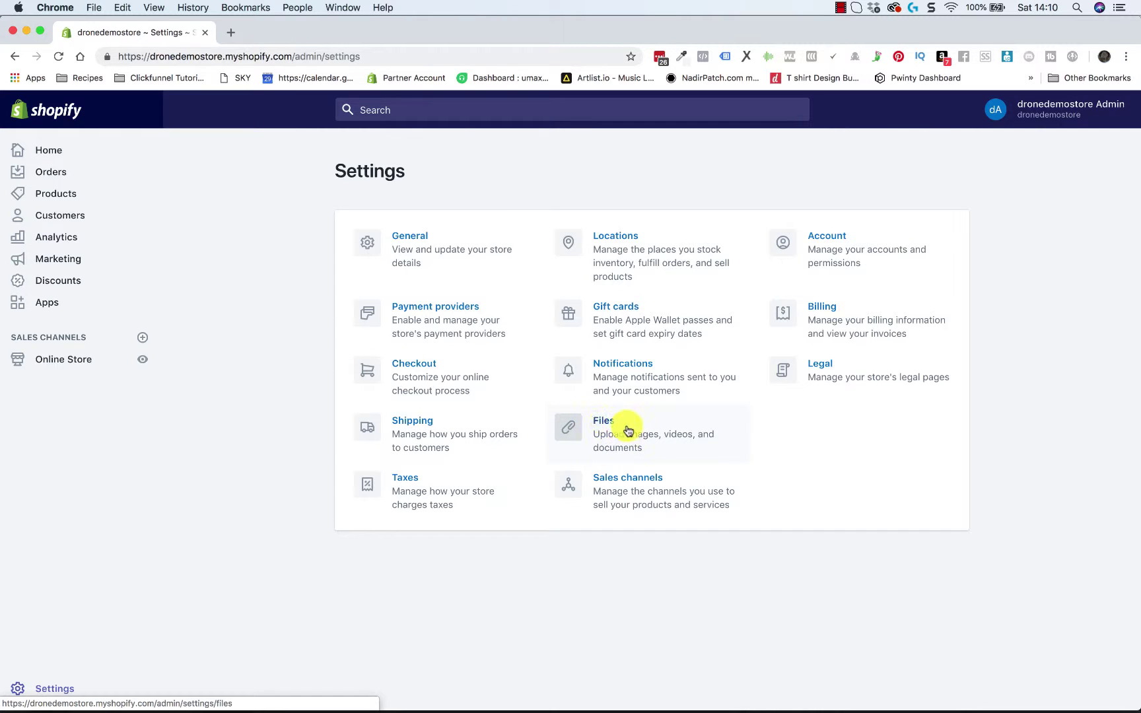
# Check the Files and Sales channels settings pages and return to the settings overview.
pyautogui.click(604, 424)
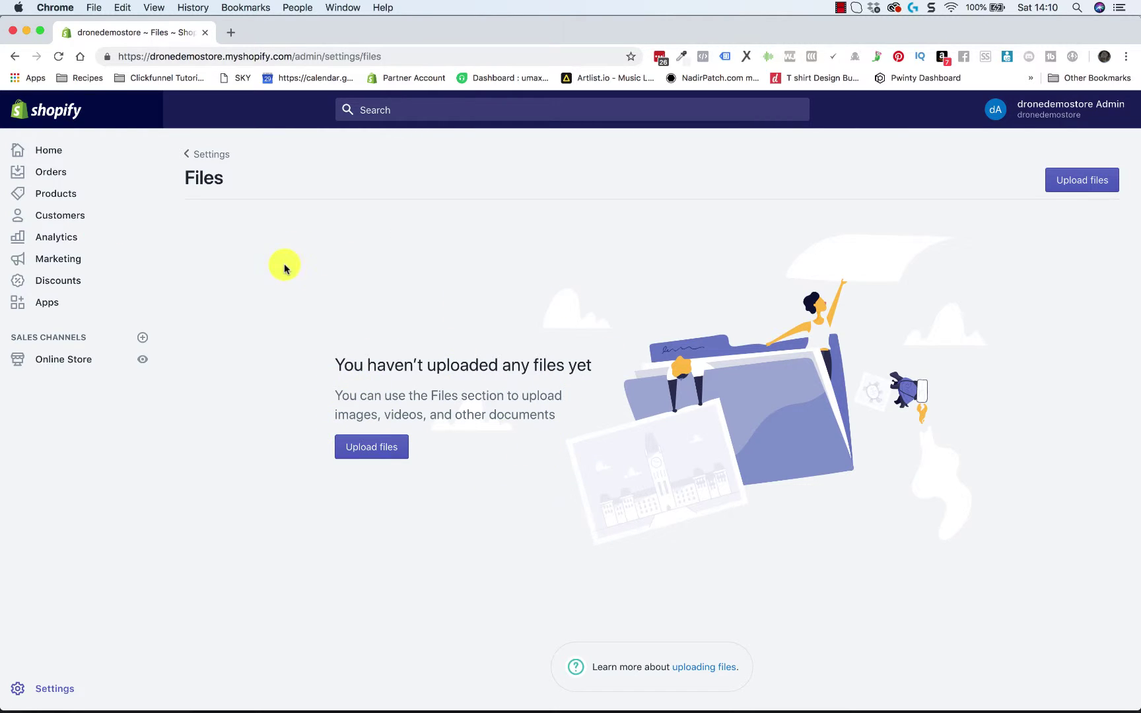
pyautogui.click(215, 157)
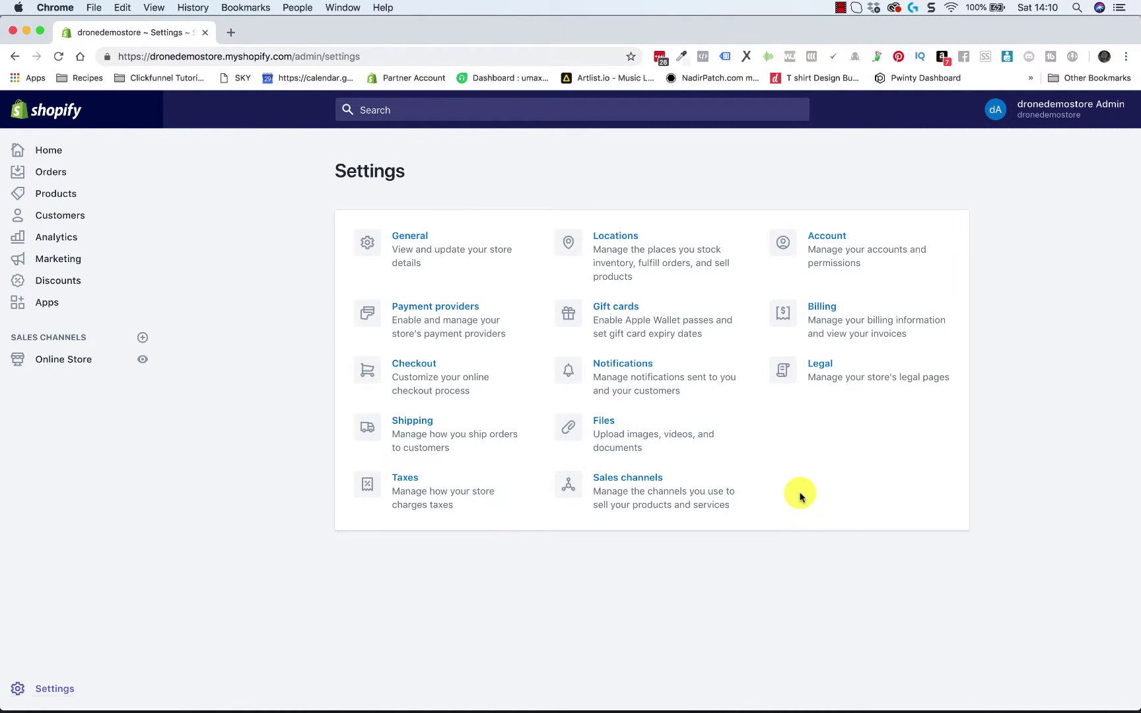
pyautogui.click(602, 485)
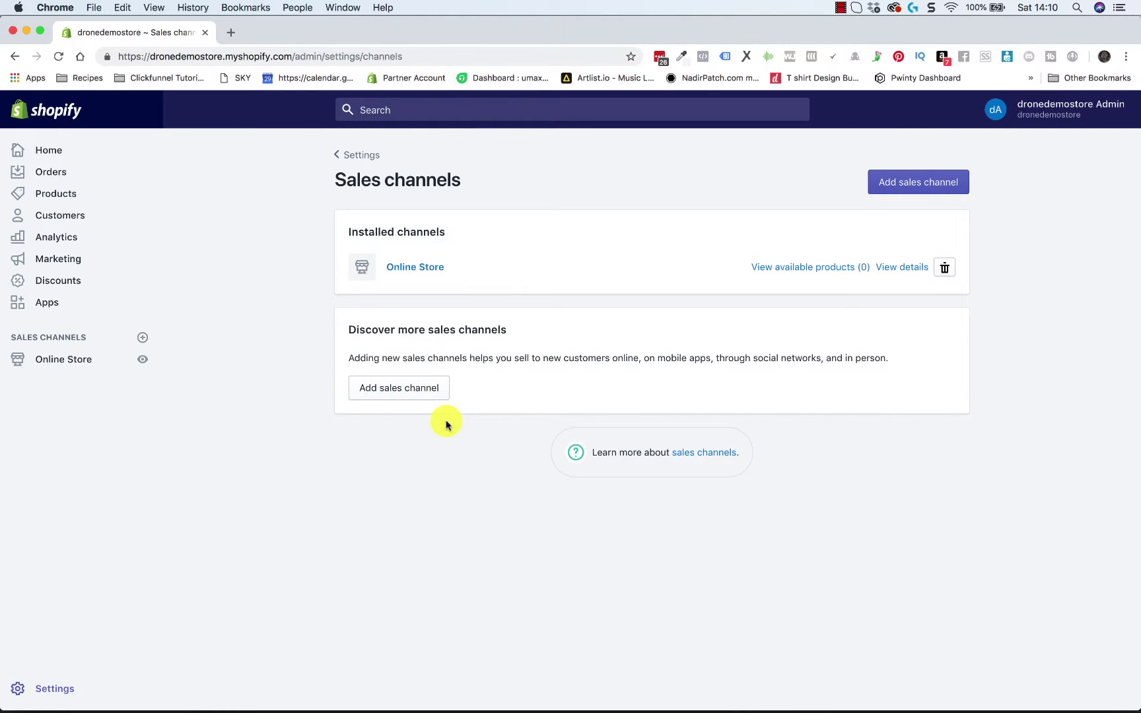
pyautogui.click(377, 157)
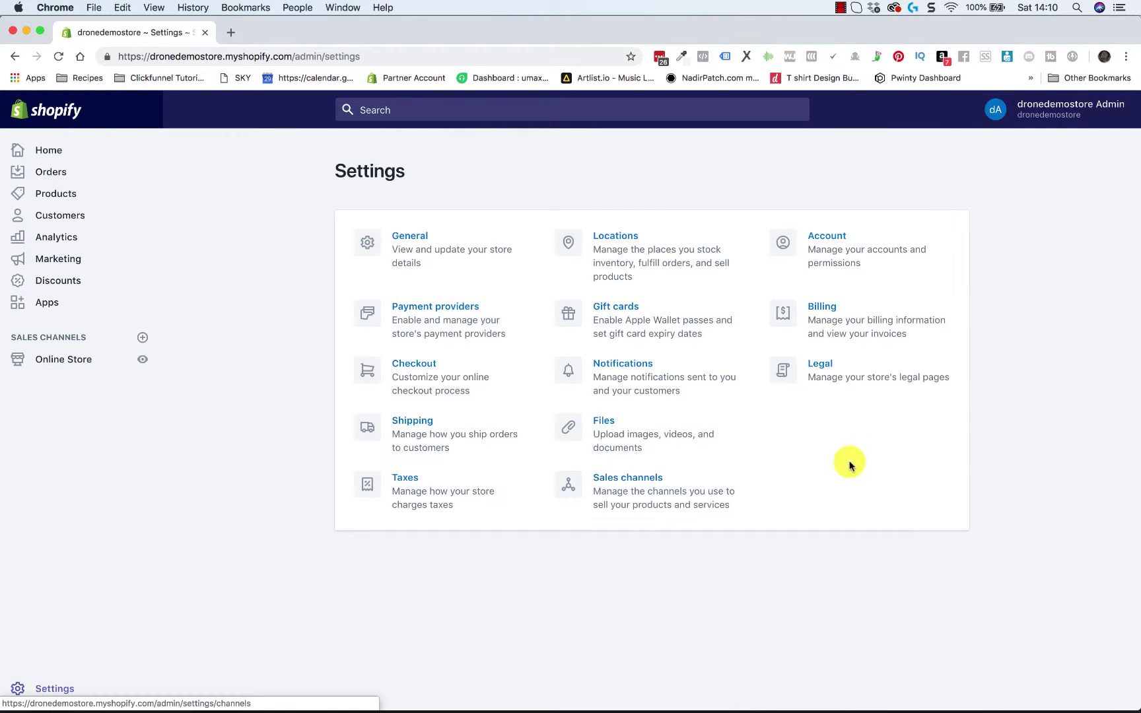
# Review the staff accounts, login services and store status options in the Account settings and return to the overview.
pyautogui.click(829, 236)
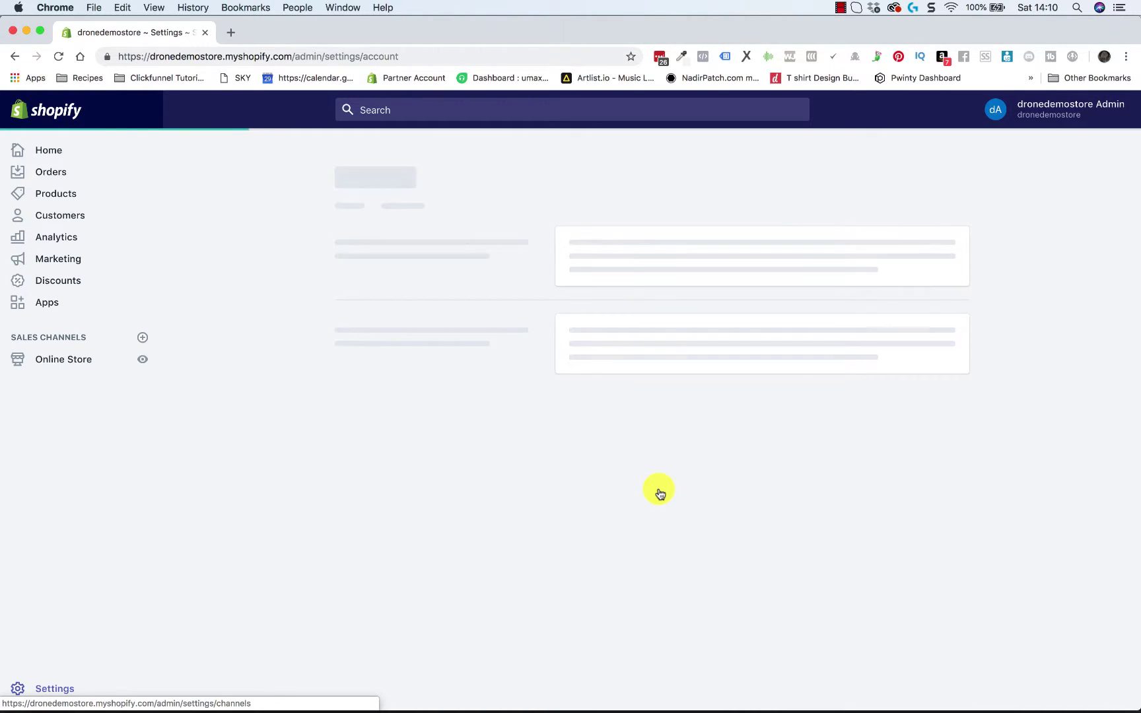
pyautogui.scroll(-4, 522, 469)
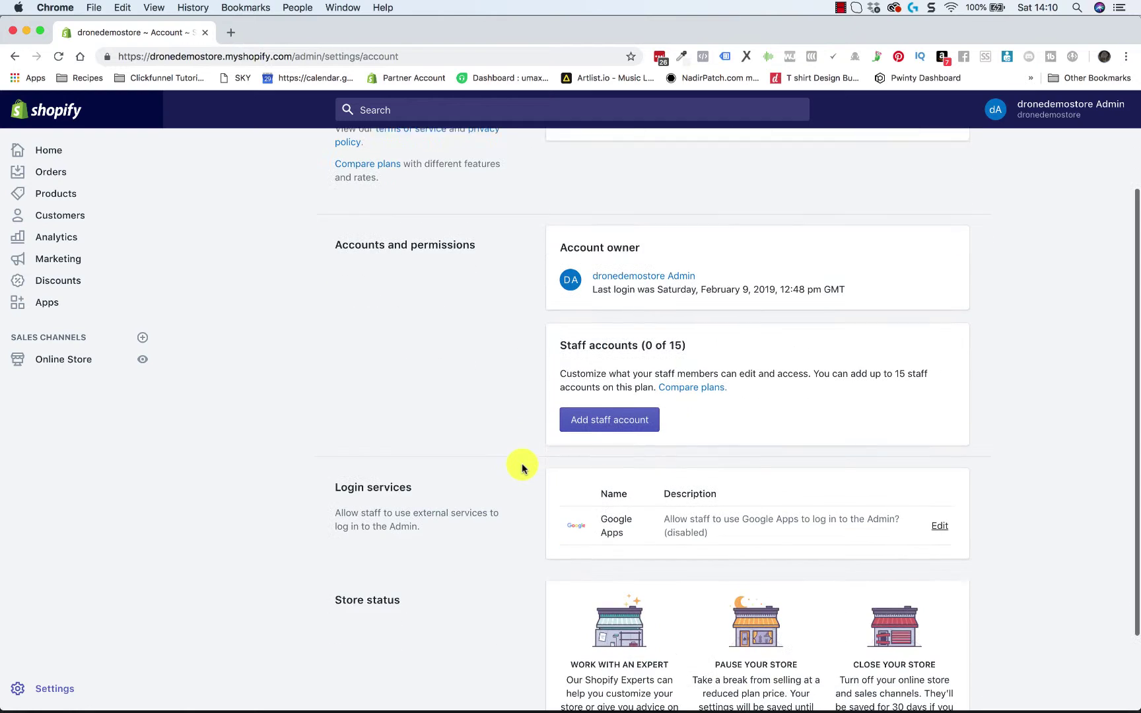
pyautogui.scroll(-1, 522, 469)
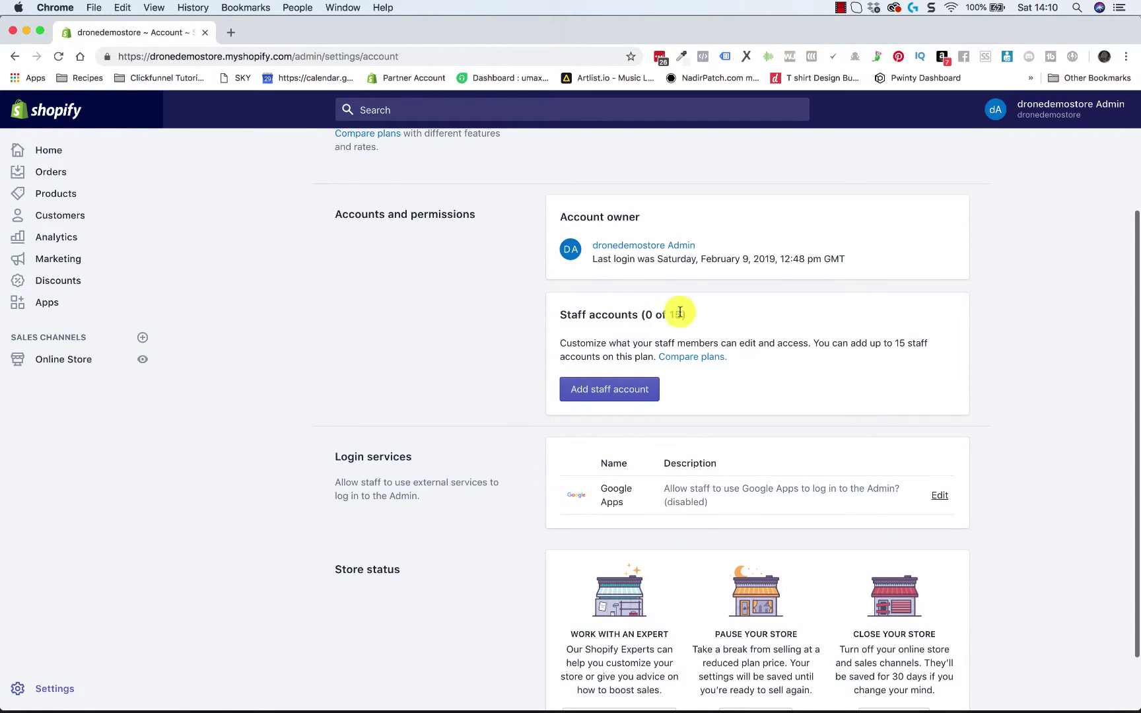
pyautogui.scroll(1, 572, 311)
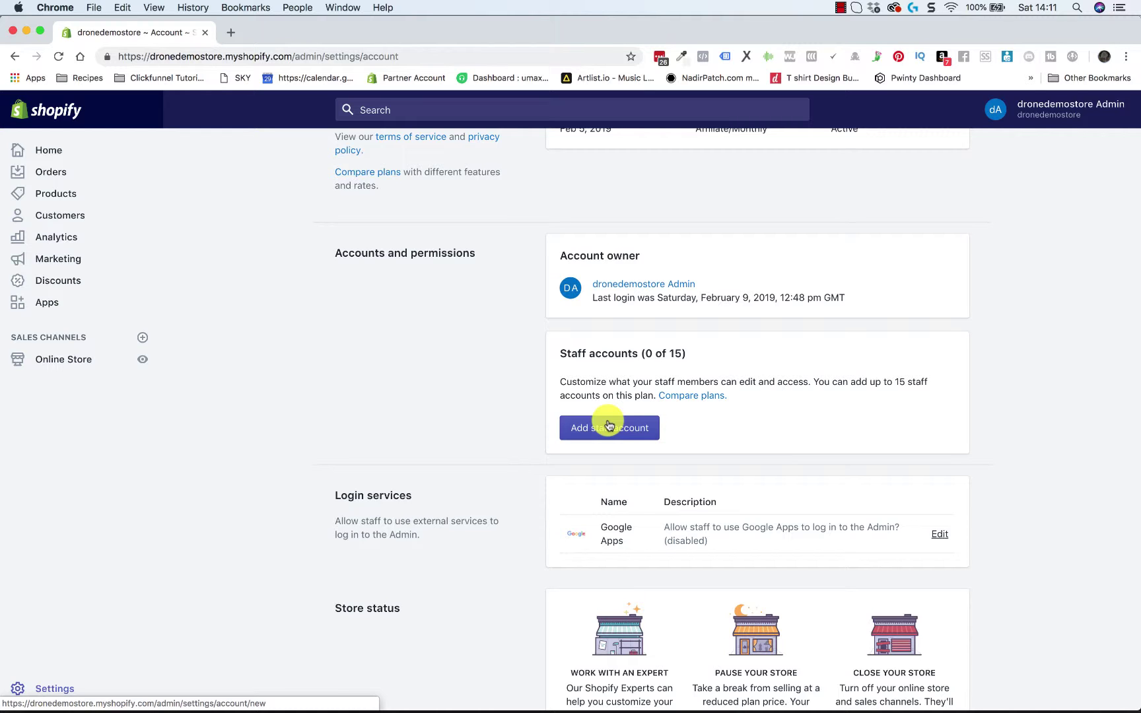
pyautogui.scroll(-3, 446, 624)
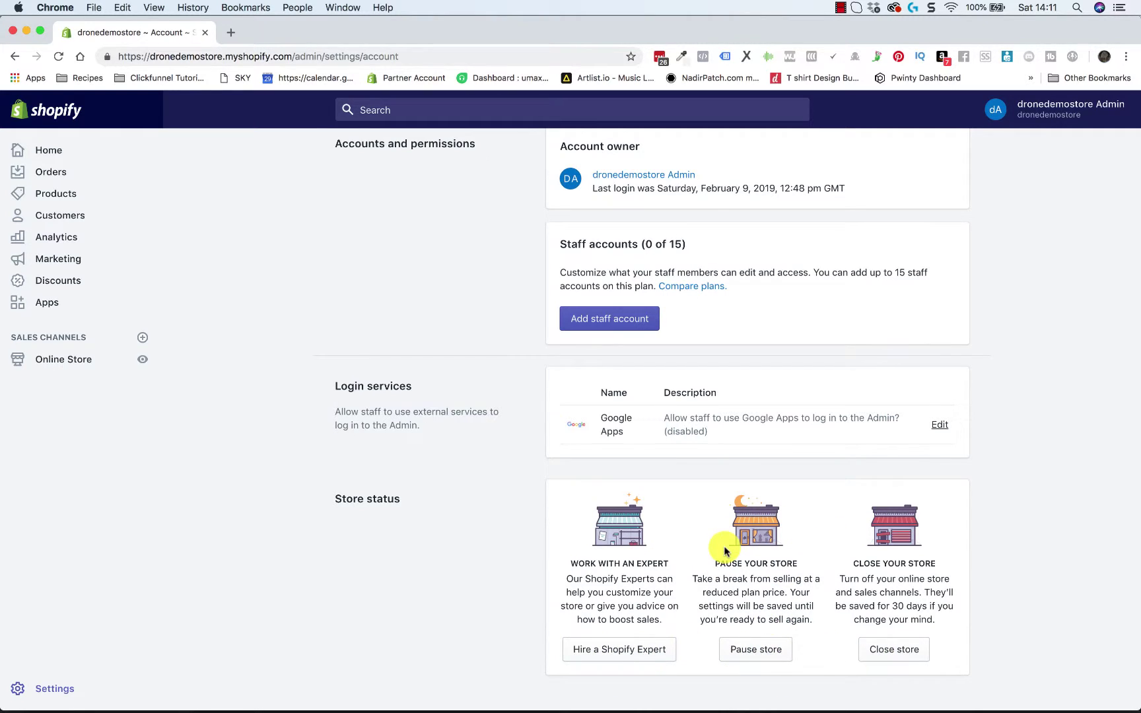
pyautogui.scroll(5, 502, 412)
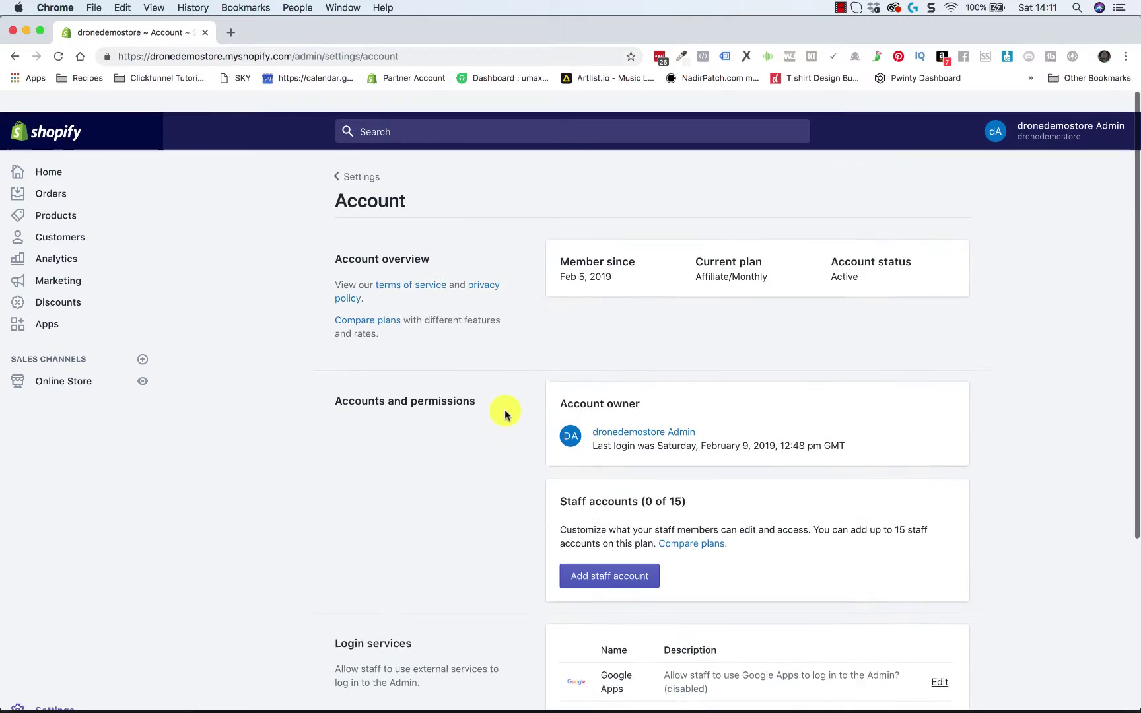
pyautogui.click(363, 156)
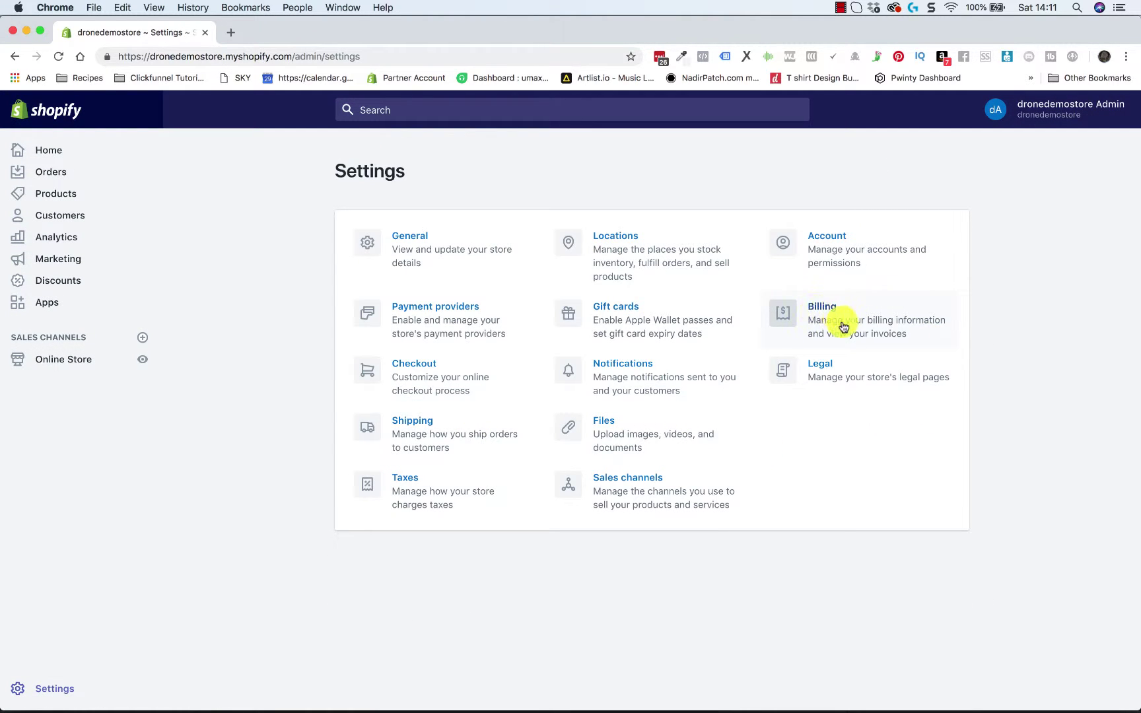
# Review the credit card, bills and credits sections of the Billing settings and return to the settings overview.
pyautogui.click(822, 307)
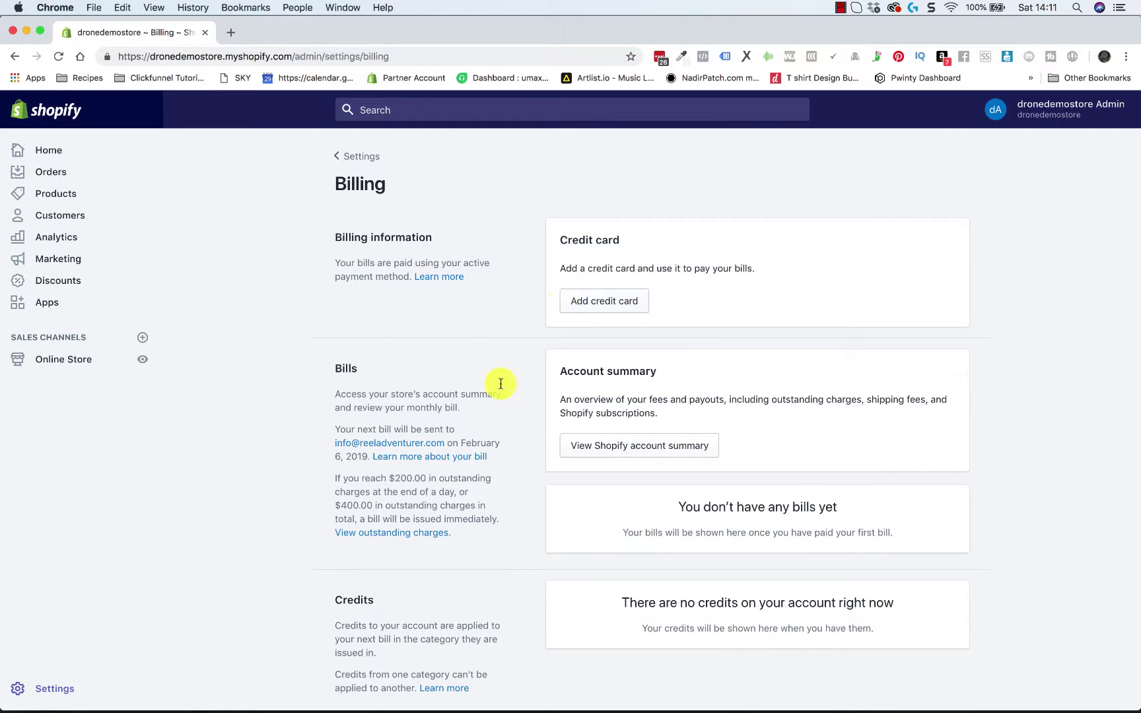
pyautogui.scroll(-1, 500, 396)
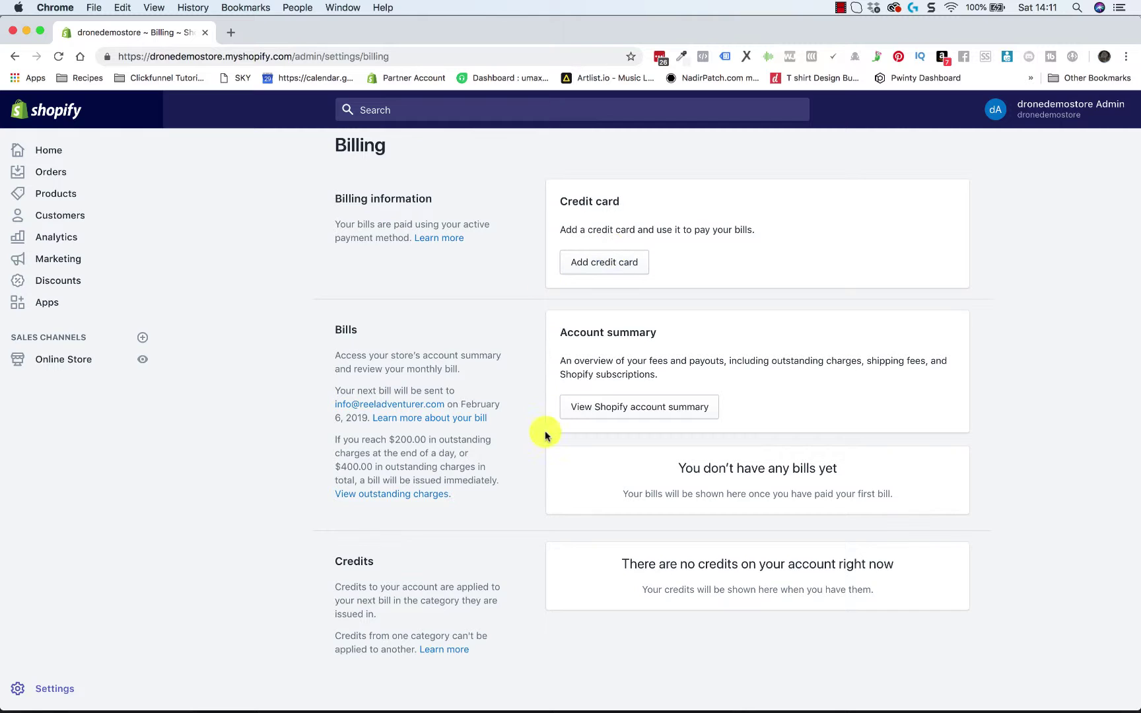
pyautogui.scroll(1, 545, 434)
pyautogui.click(363, 155)
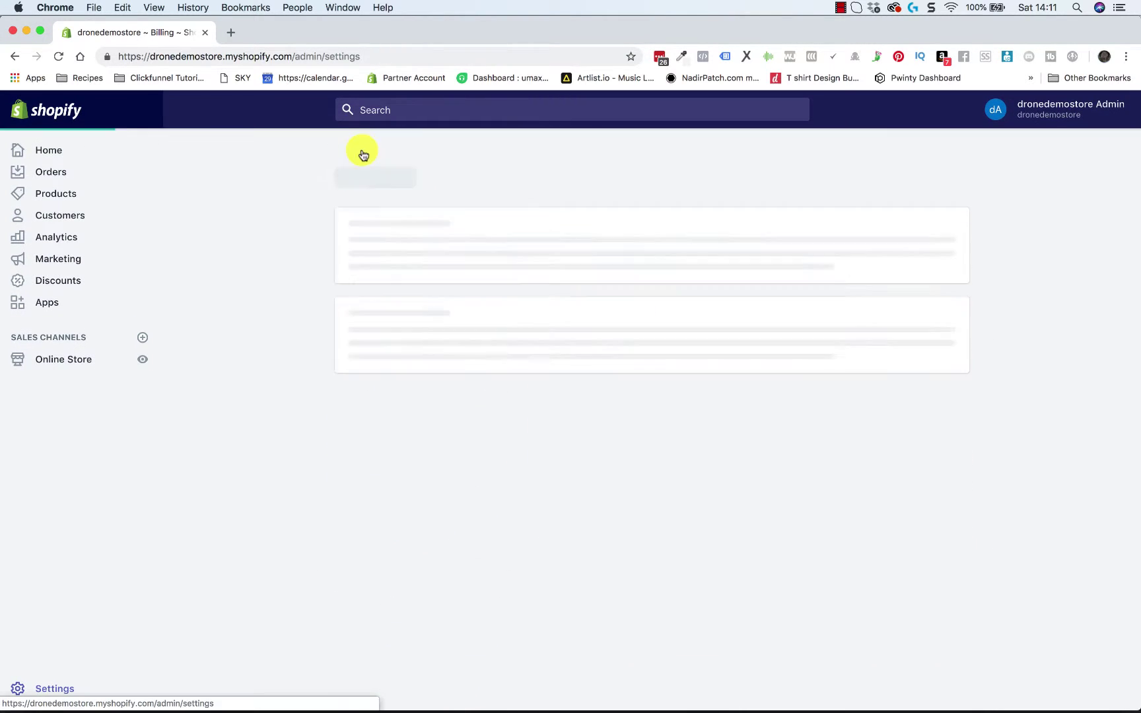
# Go to the Legal settings, look over the policy sections and create the Refund policy from the template.
pyautogui.click(802, 368)
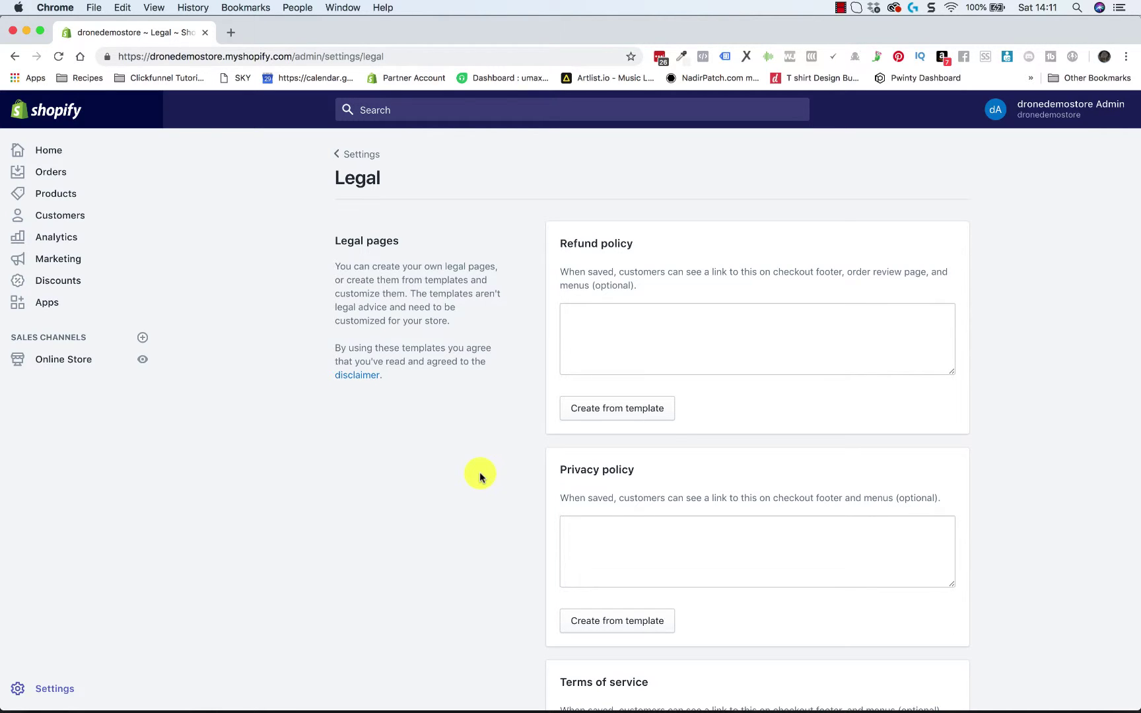
pyautogui.scroll(-4, 707, 537)
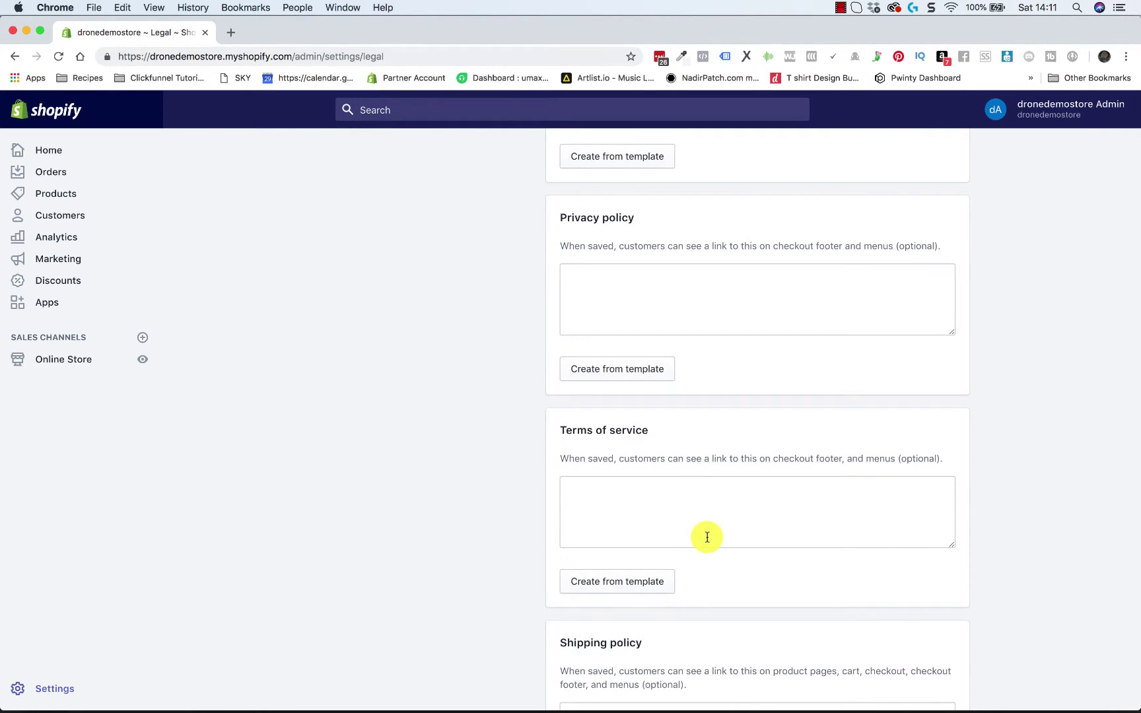
pyautogui.scroll(4, 707, 537)
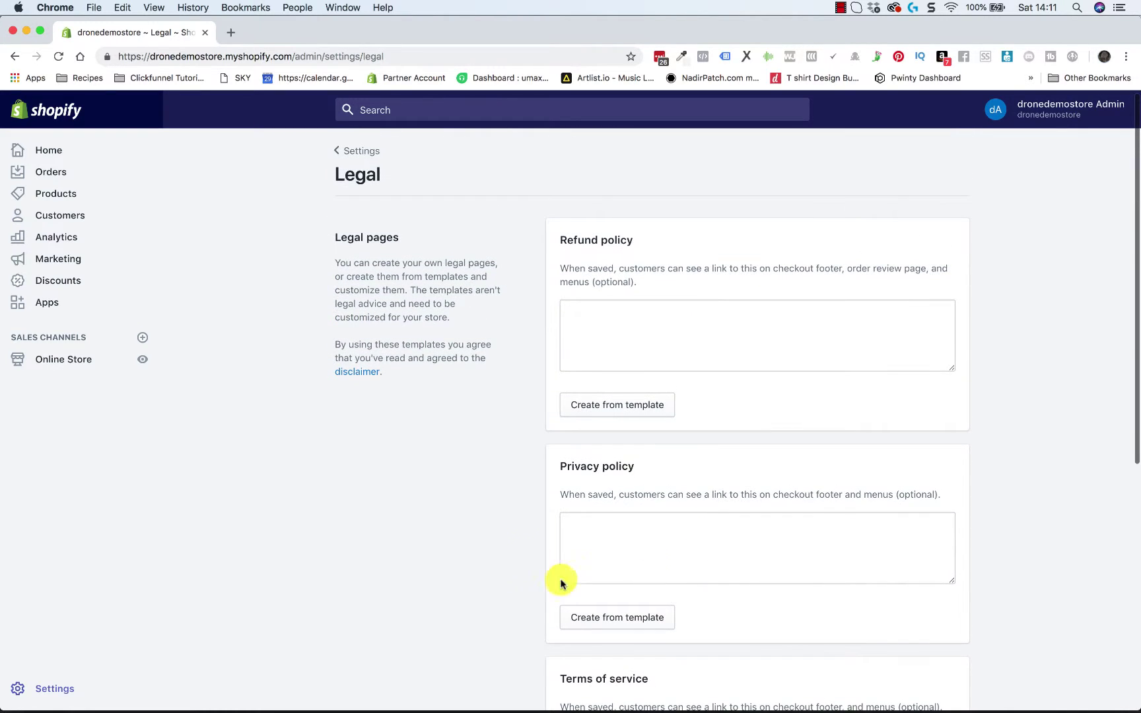
pyautogui.click(600, 402)
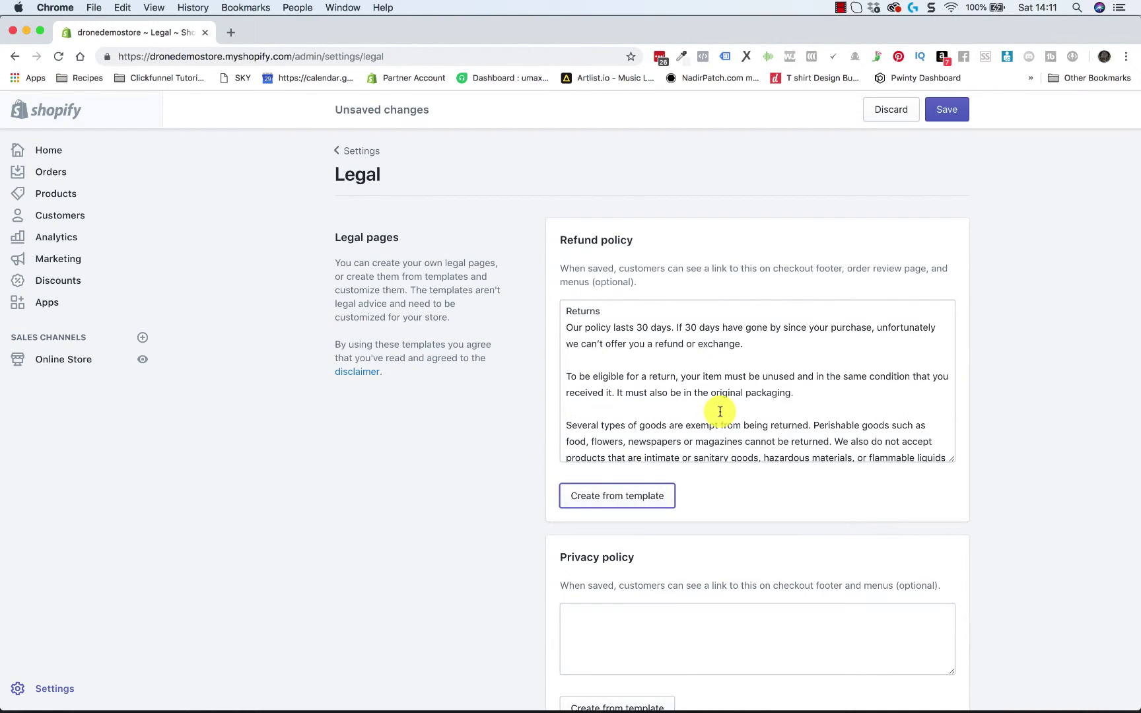
# Read through the Refund policy text, examining the returns, refunds, sale items, exchanges and gifts sections.
pyautogui.scroll(-2, 720, 411)
pyautogui.scroll(2, 720, 411)
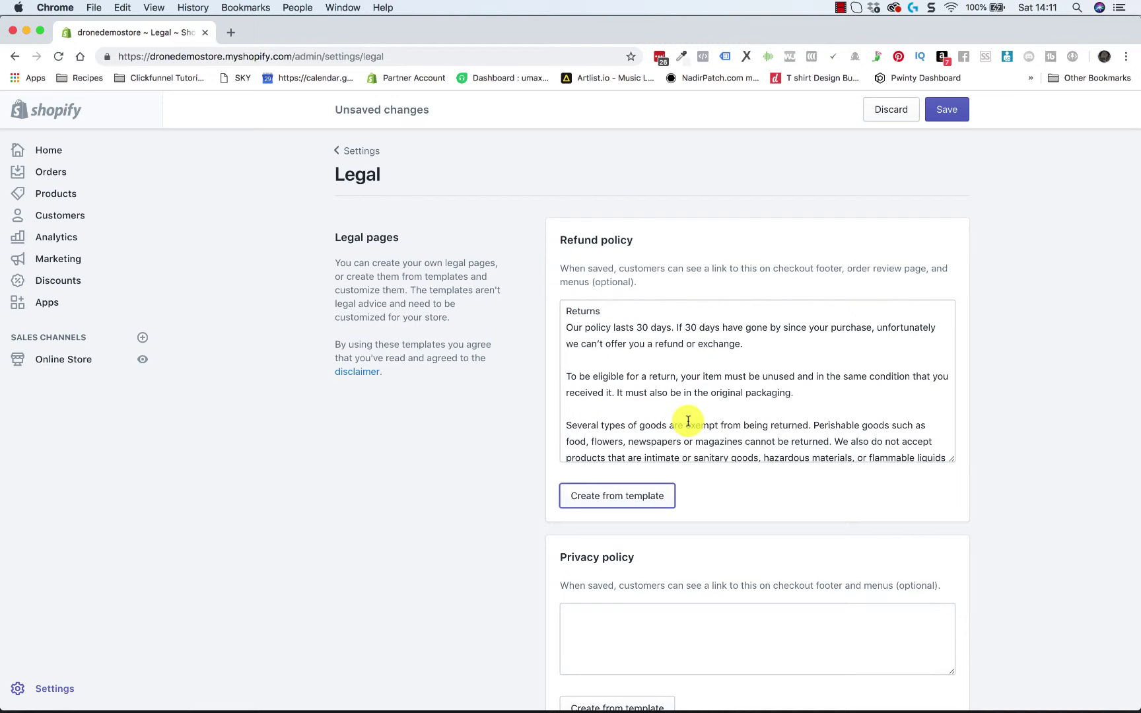
pyautogui.scroll(-2, 687, 420)
pyautogui.scroll(2, 683, 418)
pyautogui.scroll(-1, 701, 405)
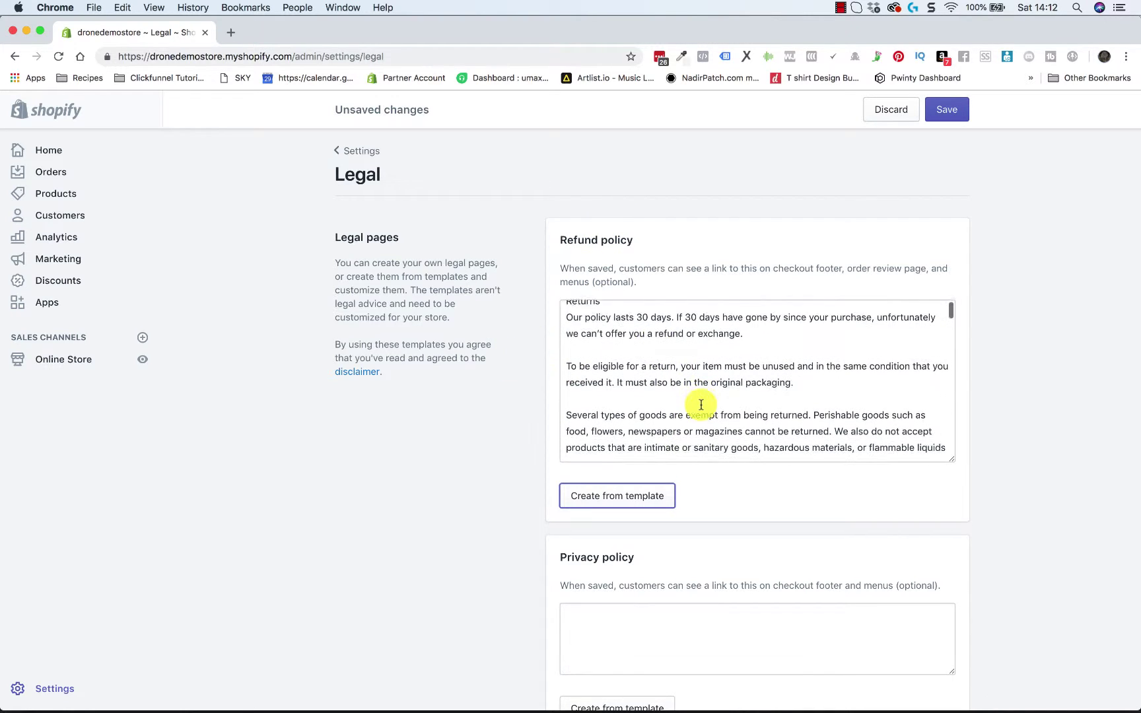
pyautogui.scroll(-5, 702, 404)
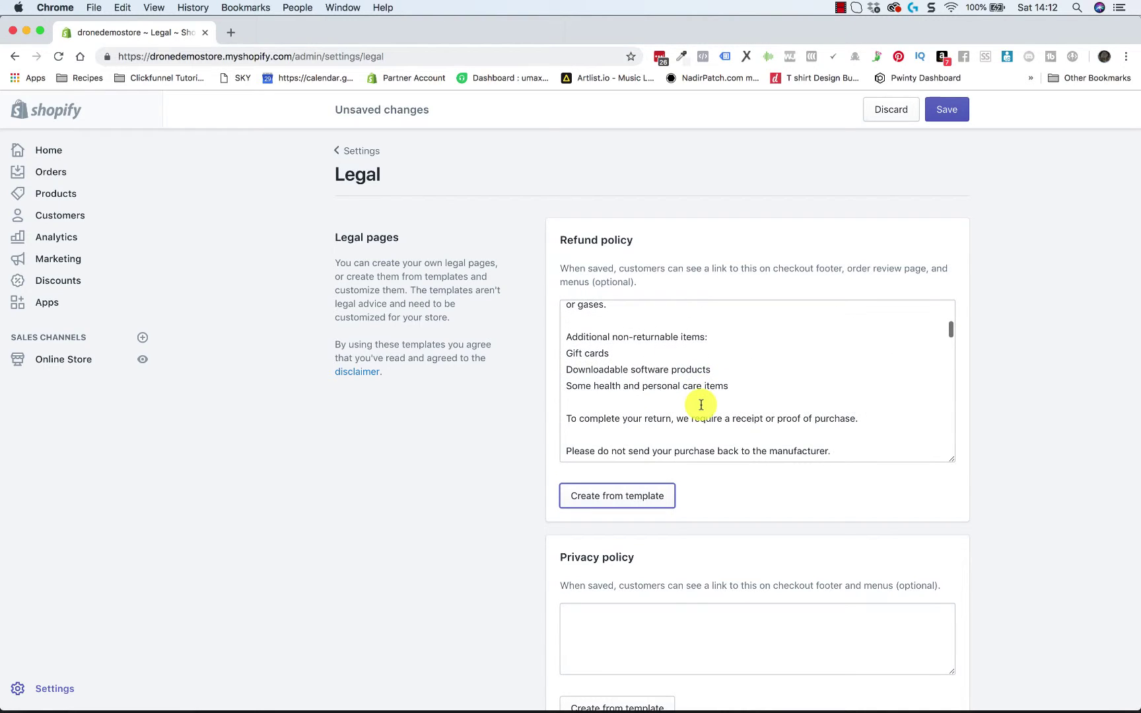
pyautogui.scroll(-10, 702, 404)
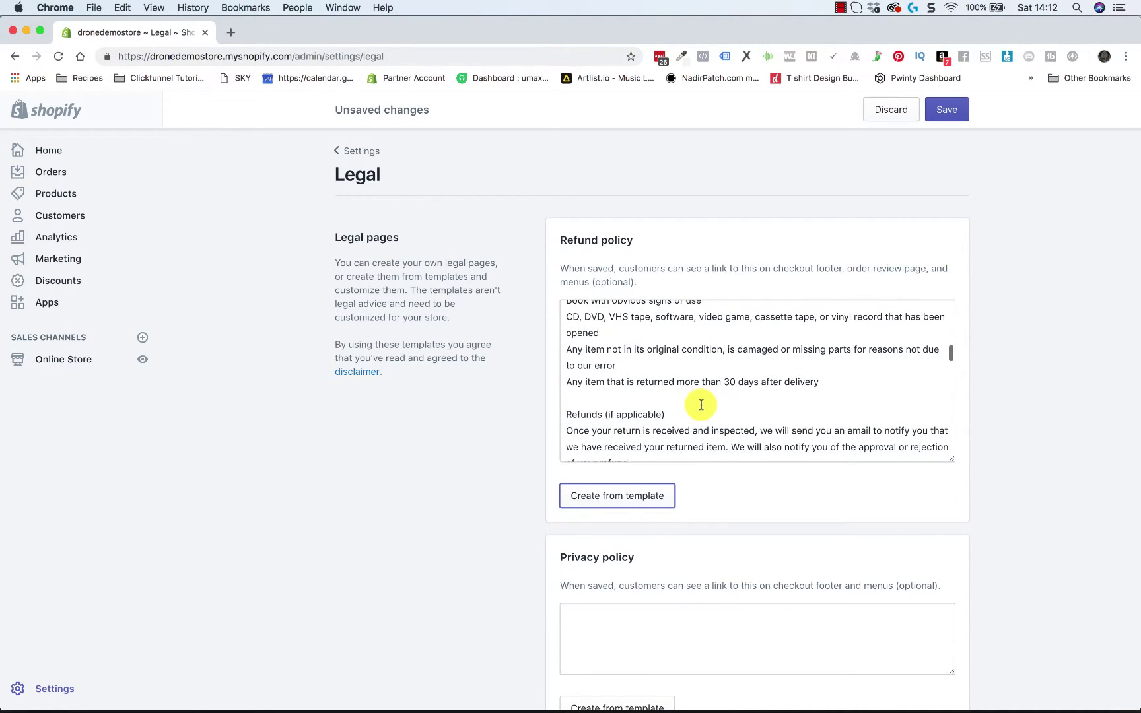
pyautogui.scroll(-12, 701, 404)
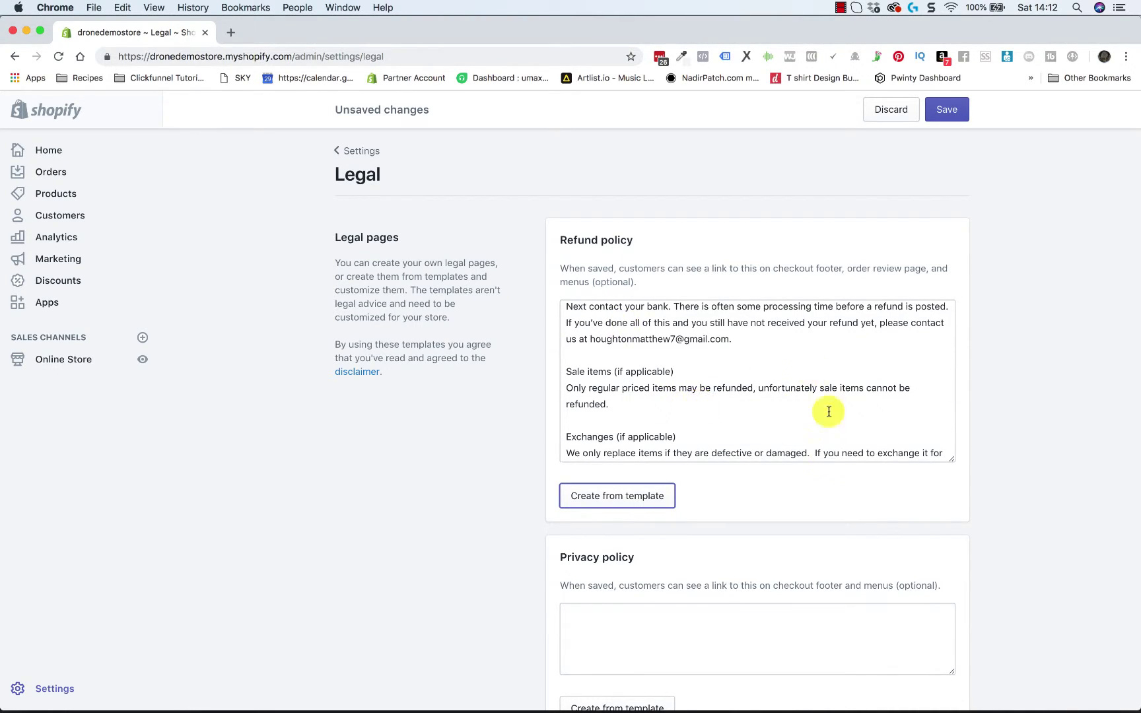
pyautogui.scroll(-2, 809, 457)
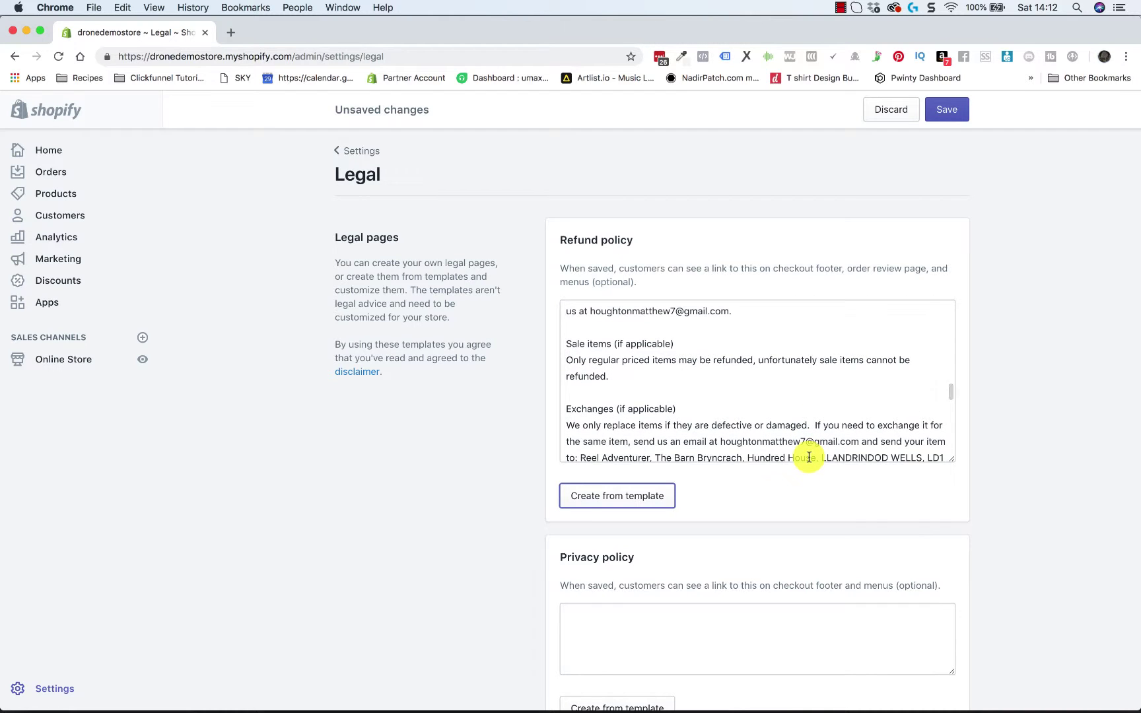
pyautogui.scroll(-5, 808, 457)
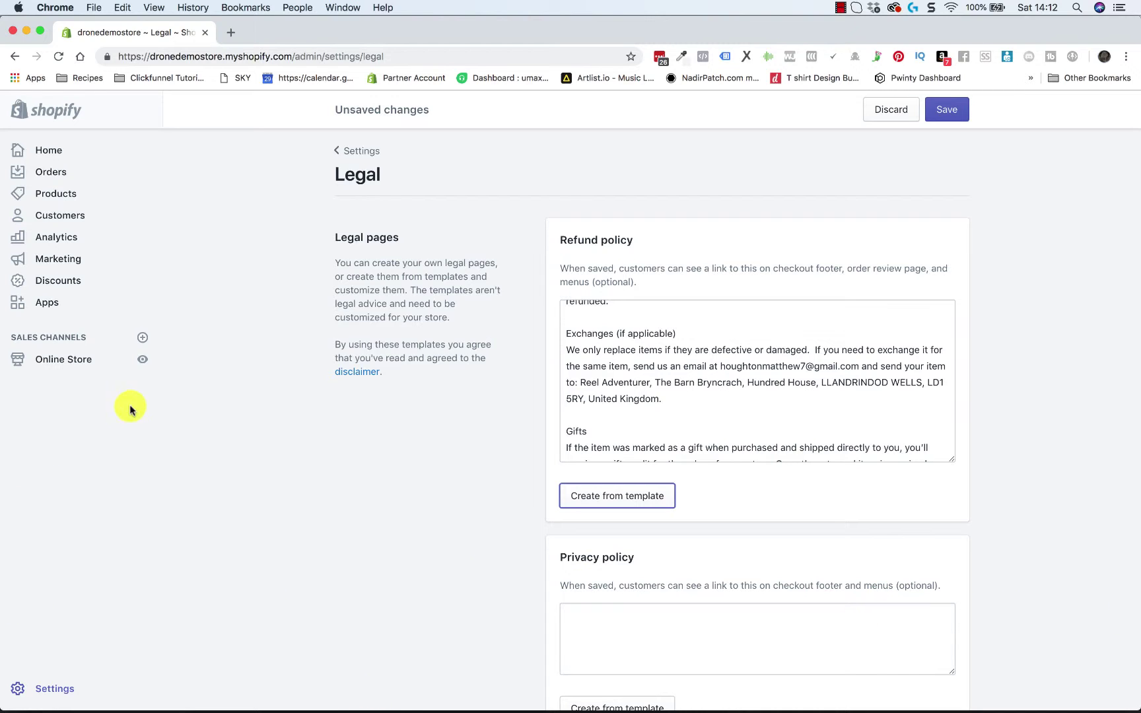
# View the online storefront, dismiss the password notice, check the footer's Quick links section and return to the Legal settings.
pyautogui.click(144, 362)
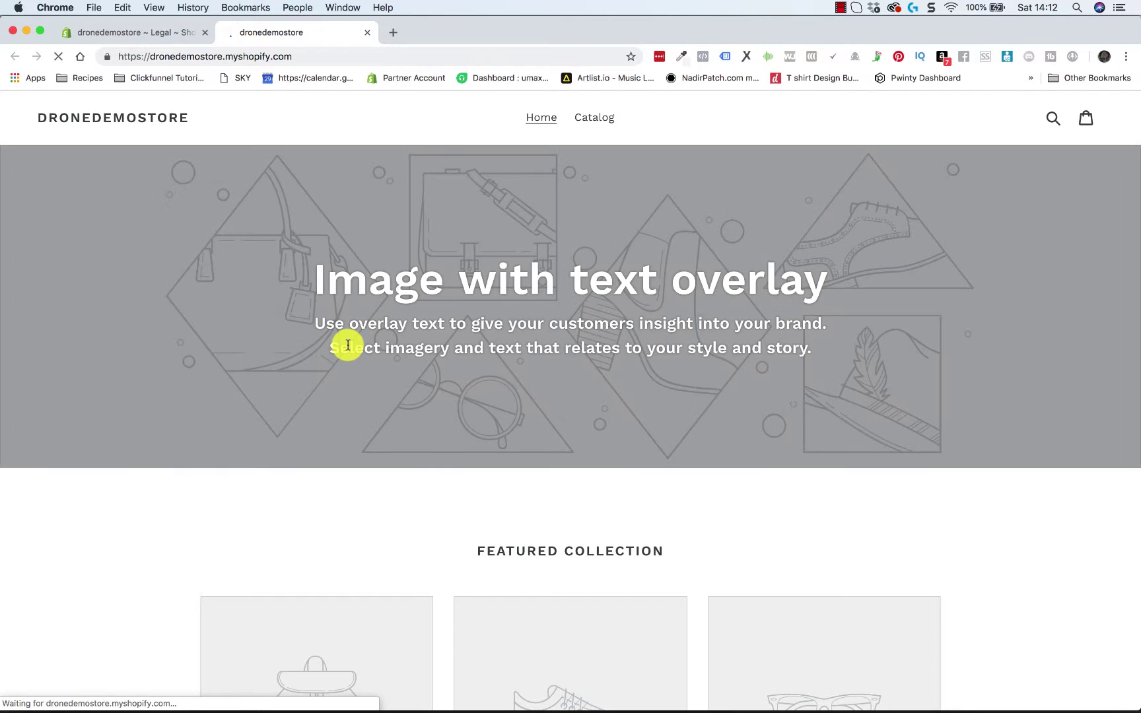
pyautogui.scroll(-15, 367, 496)
pyautogui.scroll(-10, 367, 494)
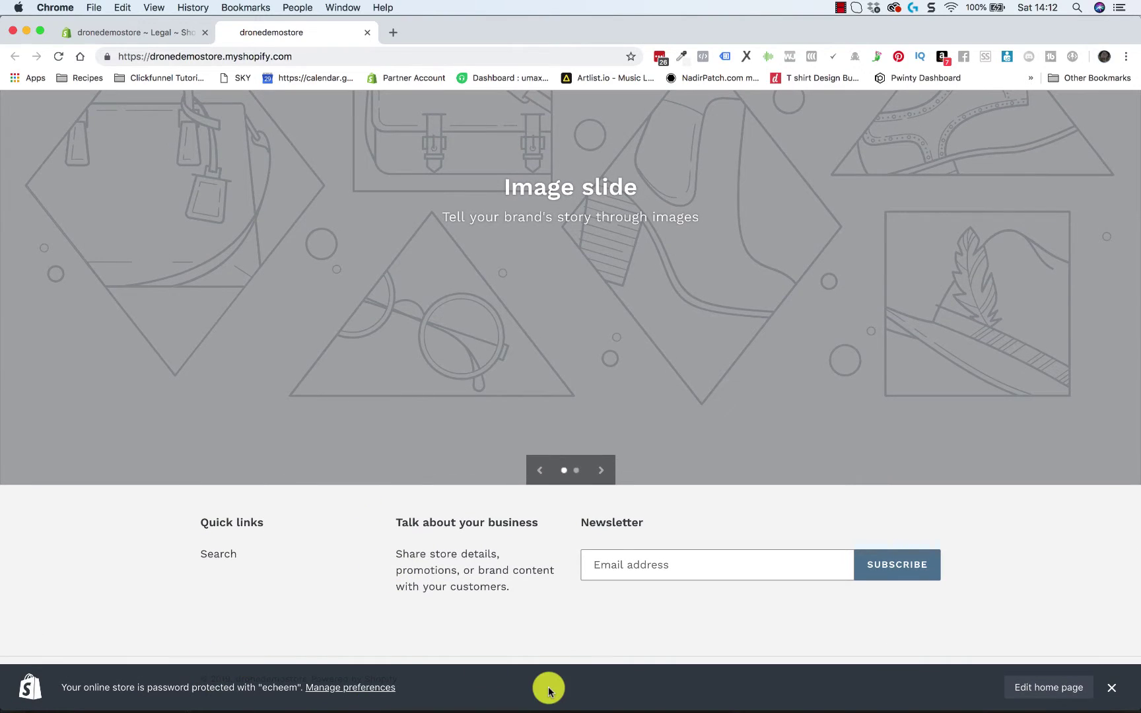
pyautogui.click(1112, 687)
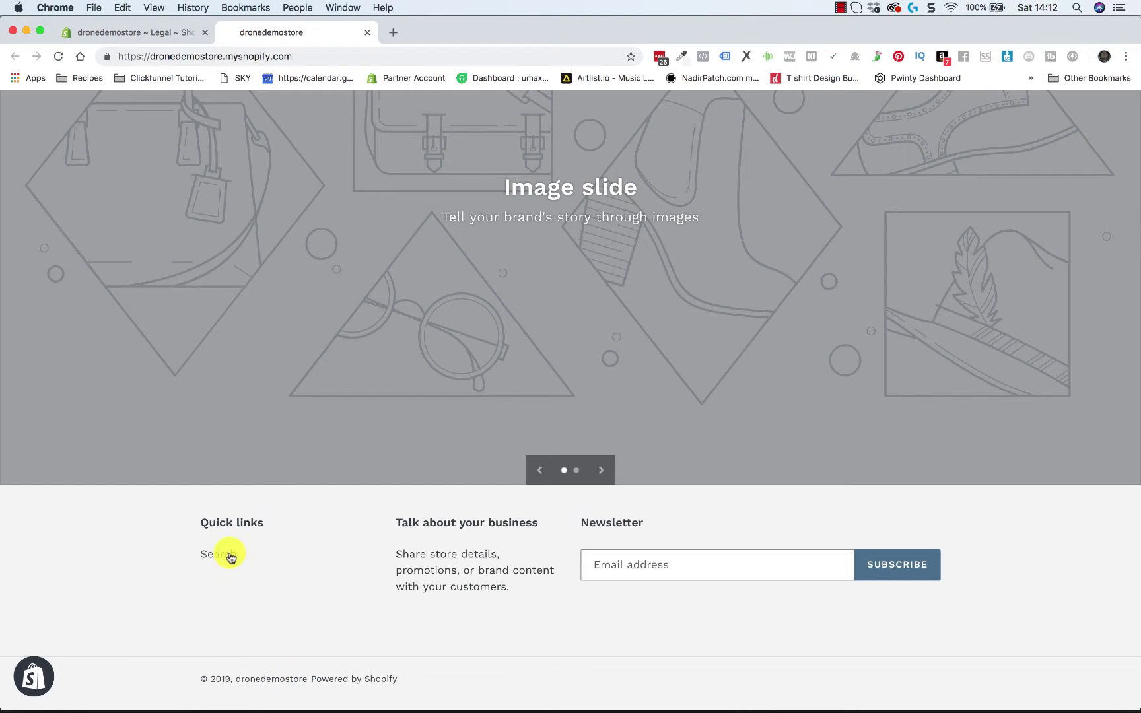
pyautogui.scroll(-1, 471, 625)
pyautogui.click(178, 33)
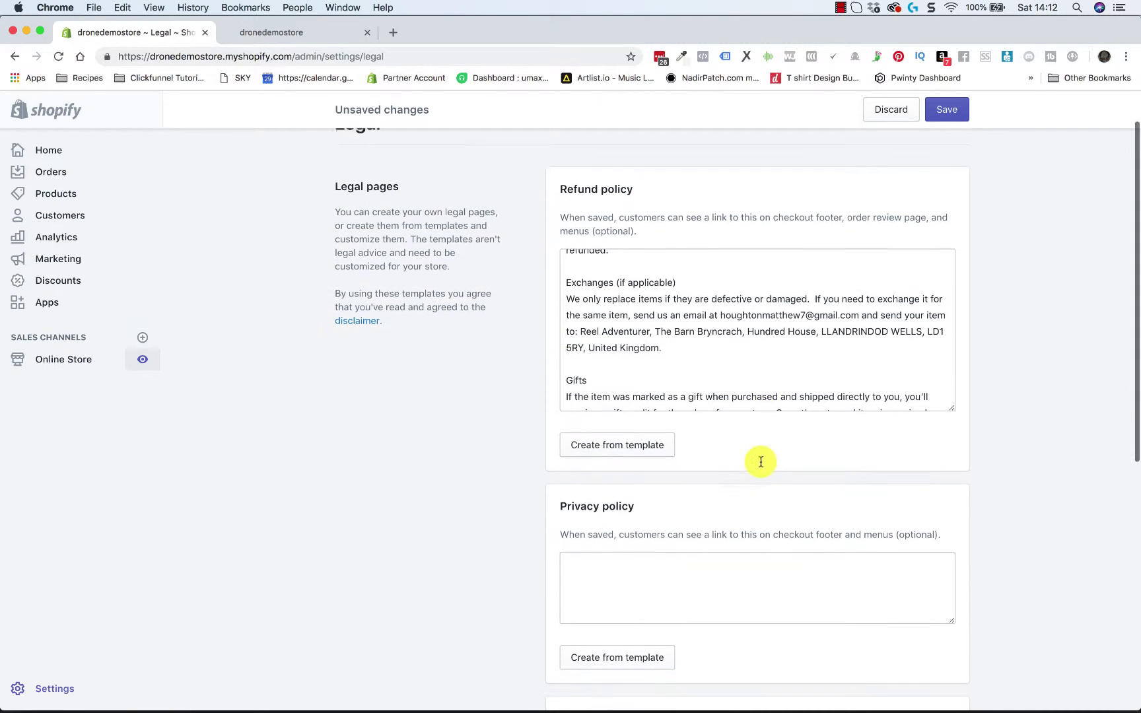
# Create the Privacy policy from the template and look through its text down to the contact section.
pyautogui.scroll(-5, 764, 357)
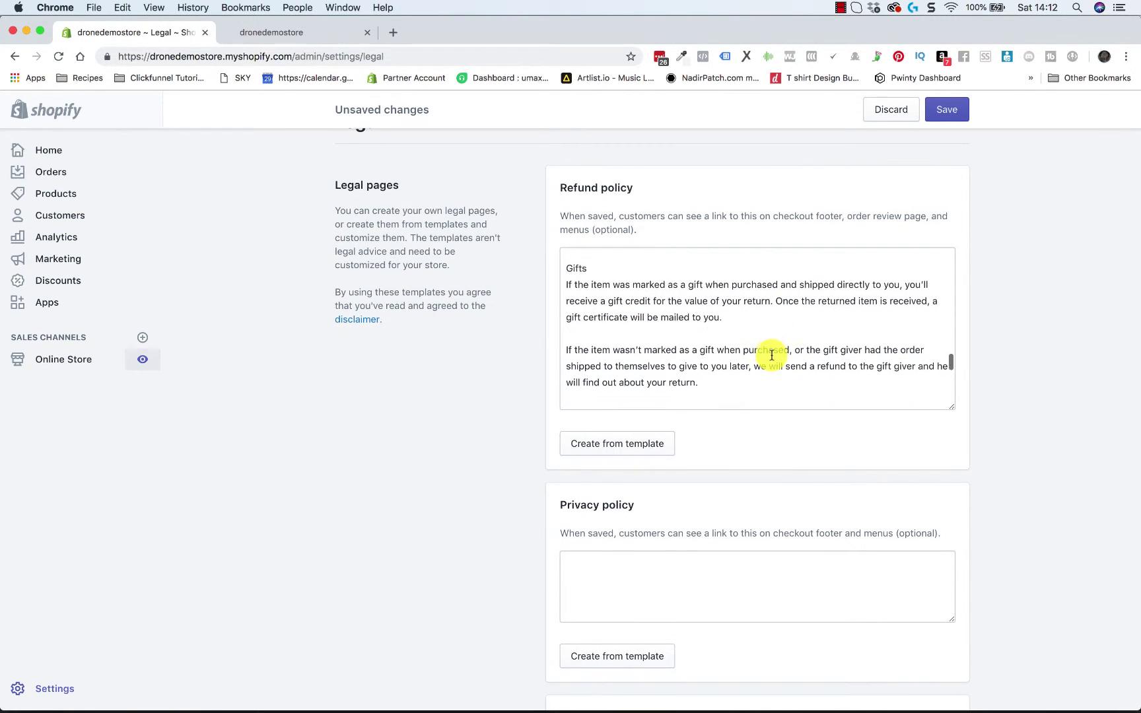
pyautogui.scroll(-1, 771, 355)
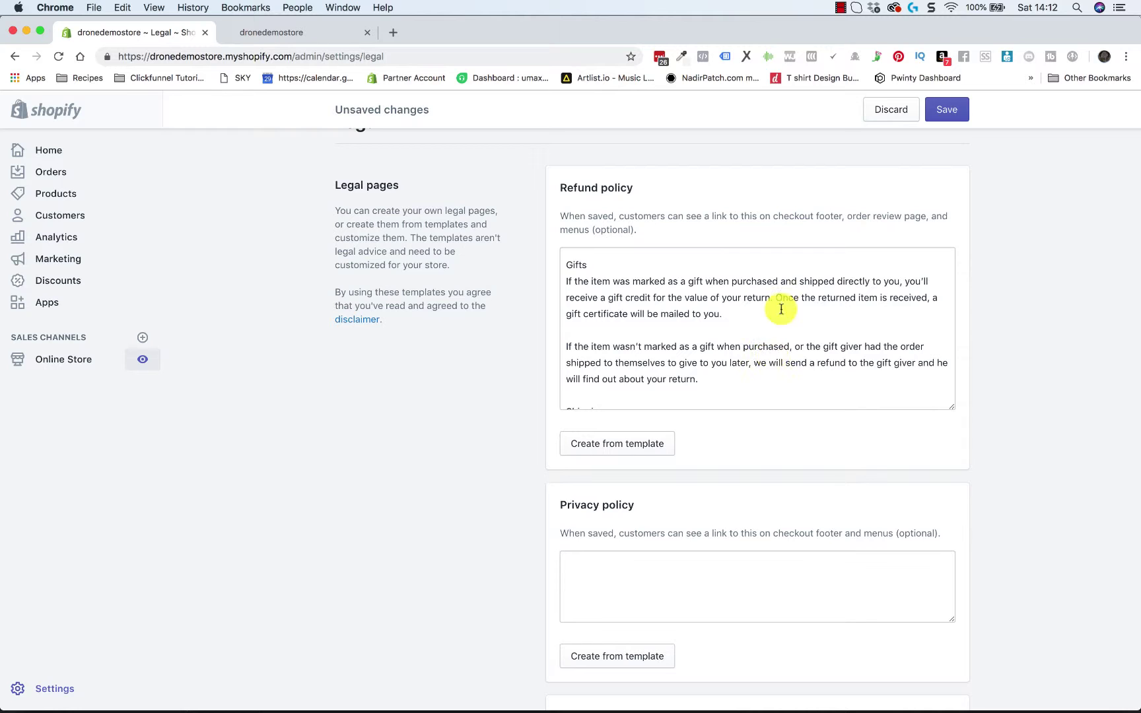
pyautogui.scroll(-5, 747, 522)
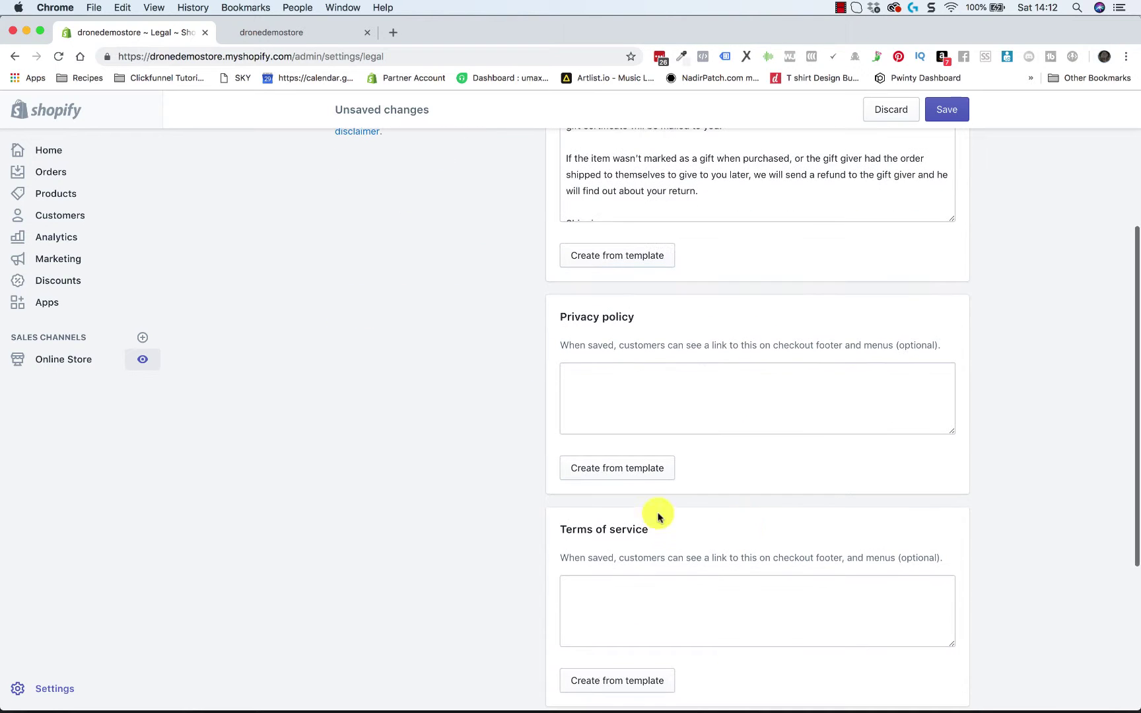
pyautogui.click(598, 469)
pyautogui.scroll(-4, 755, 488)
pyautogui.scroll(-15, 755, 488)
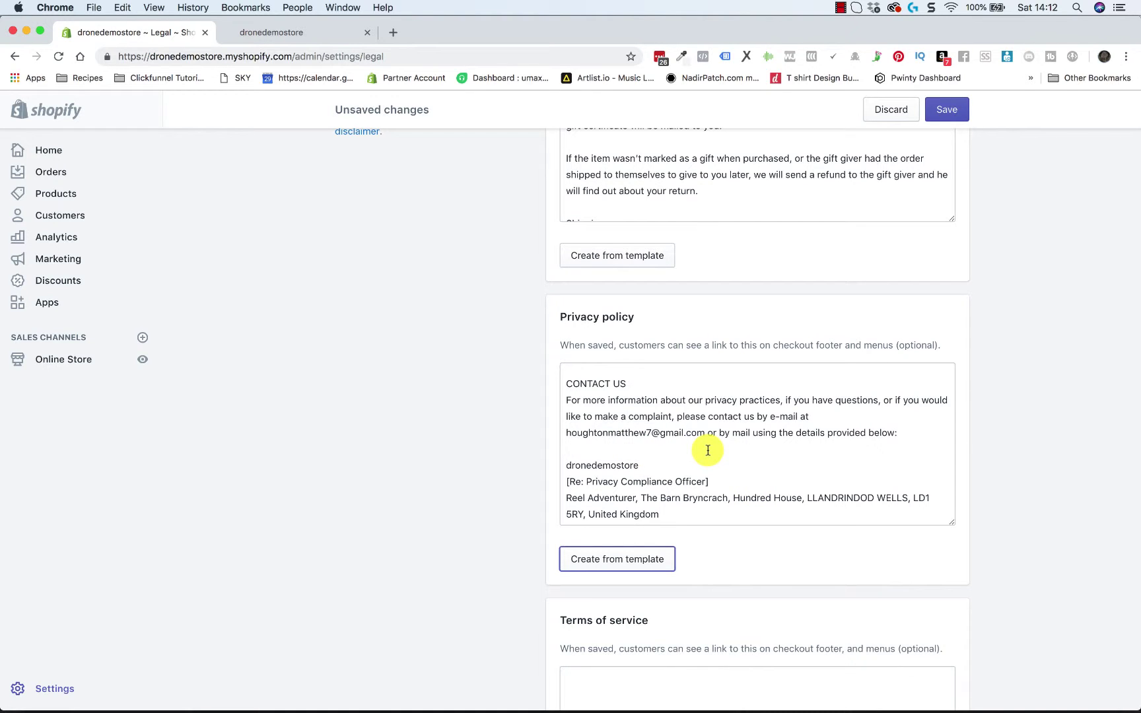
# Look over the Terms of service and Shipping policy sections and return to the settings overview.
pyautogui.scroll(-10, 708, 451)
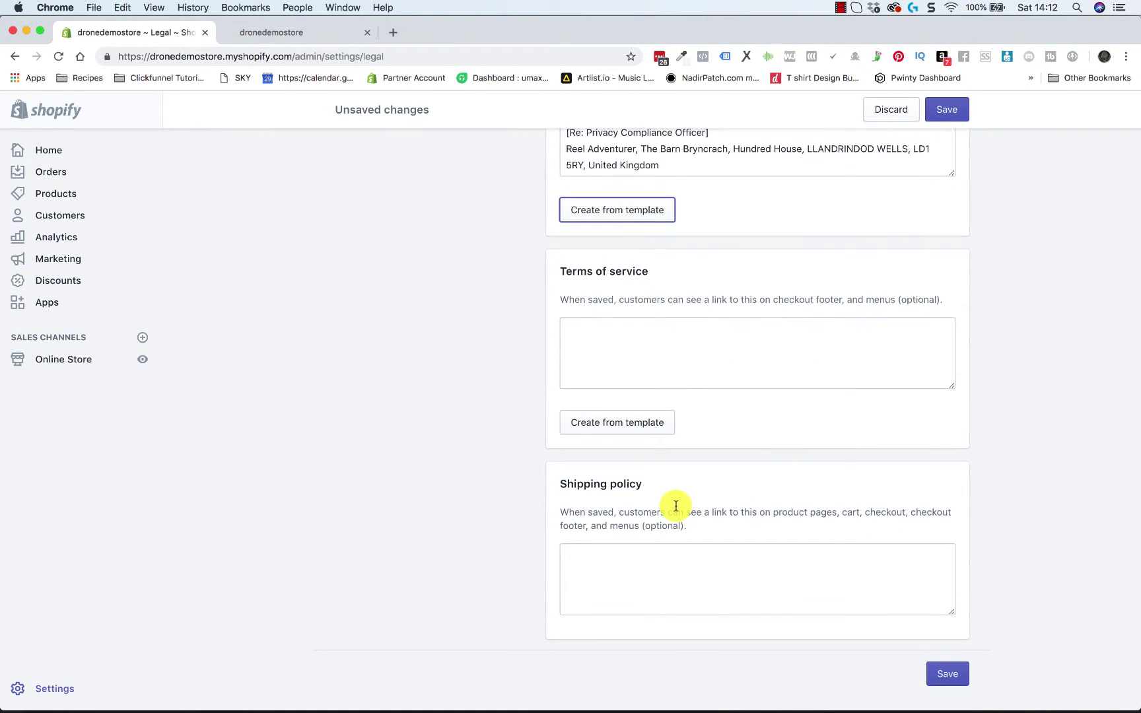
pyautogui.scroll(15, 494, 347)
pyautogui.click(367, 165)
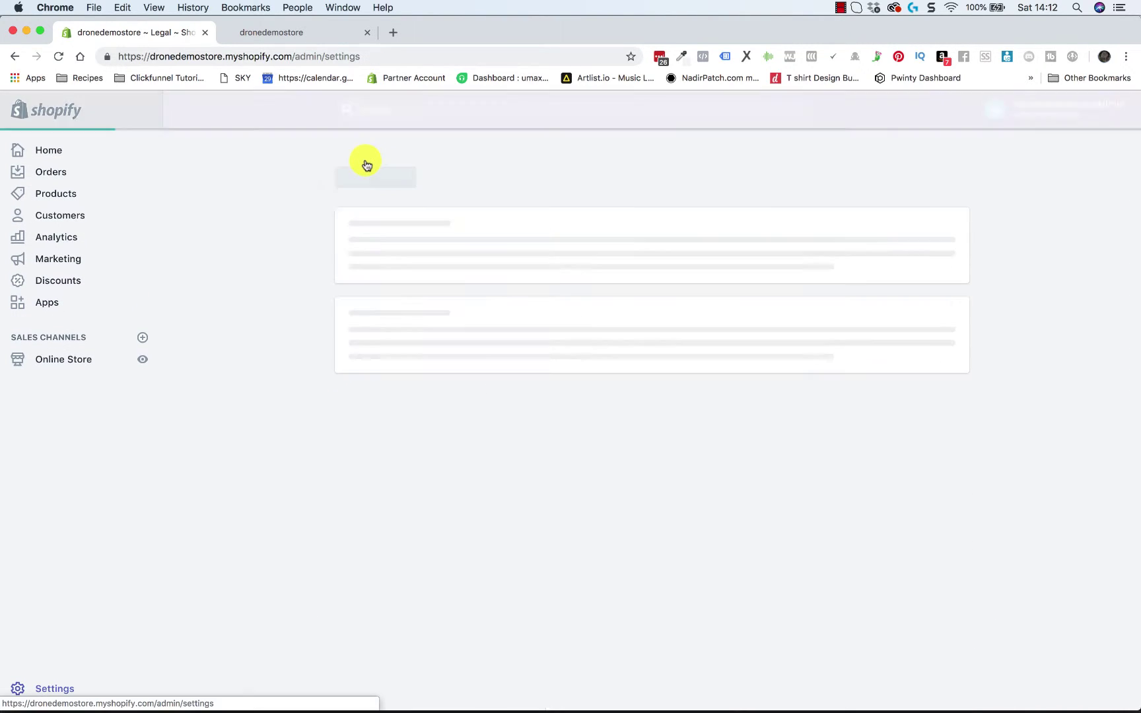